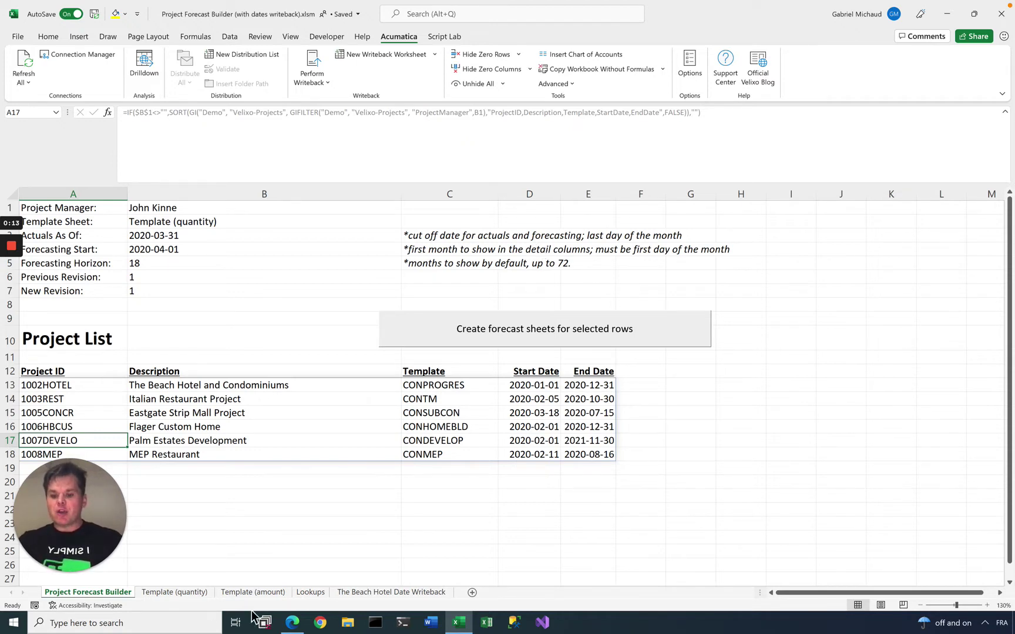
# In Acumatica, open project 1002HOTEL under Construction > Projects and show its Project Budget Forecast
pyautogui.click(291, 621)
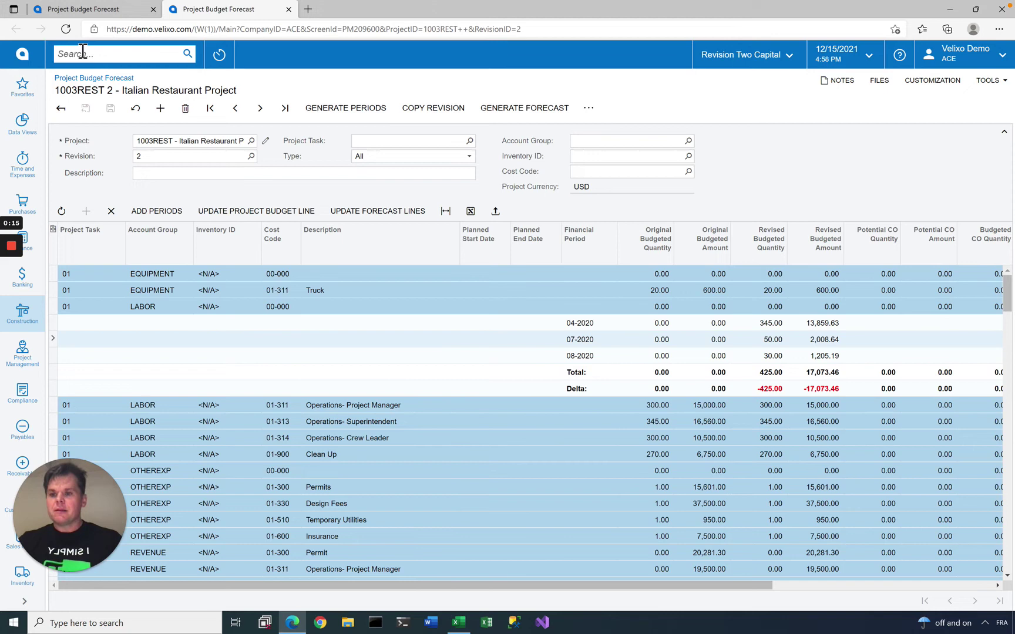
pyautogui.click(22, 56)
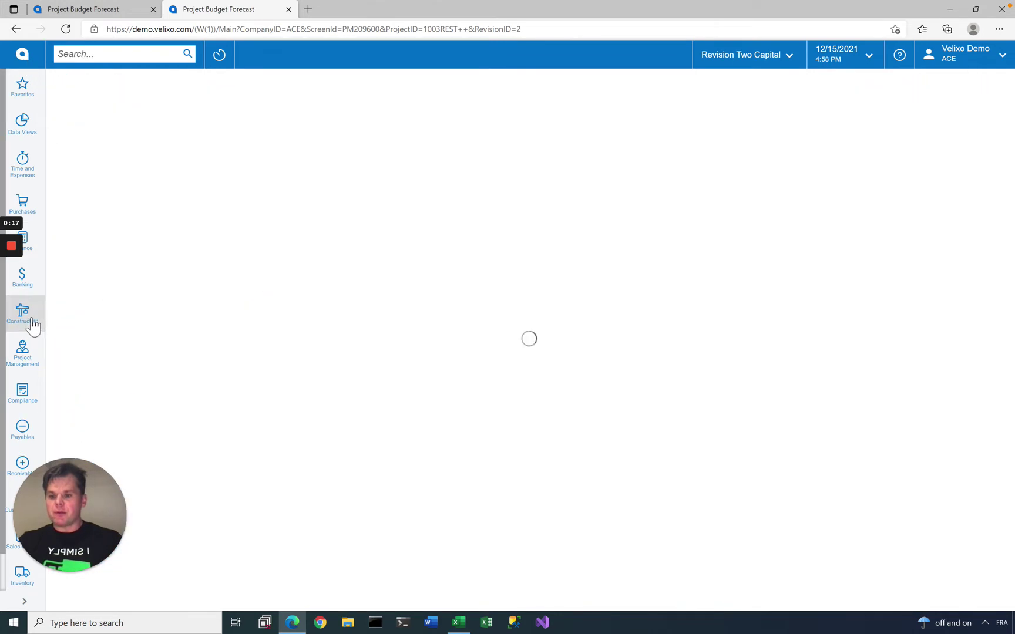
pyautogui.click(27, 312)
pyautogui.click(113, 324)
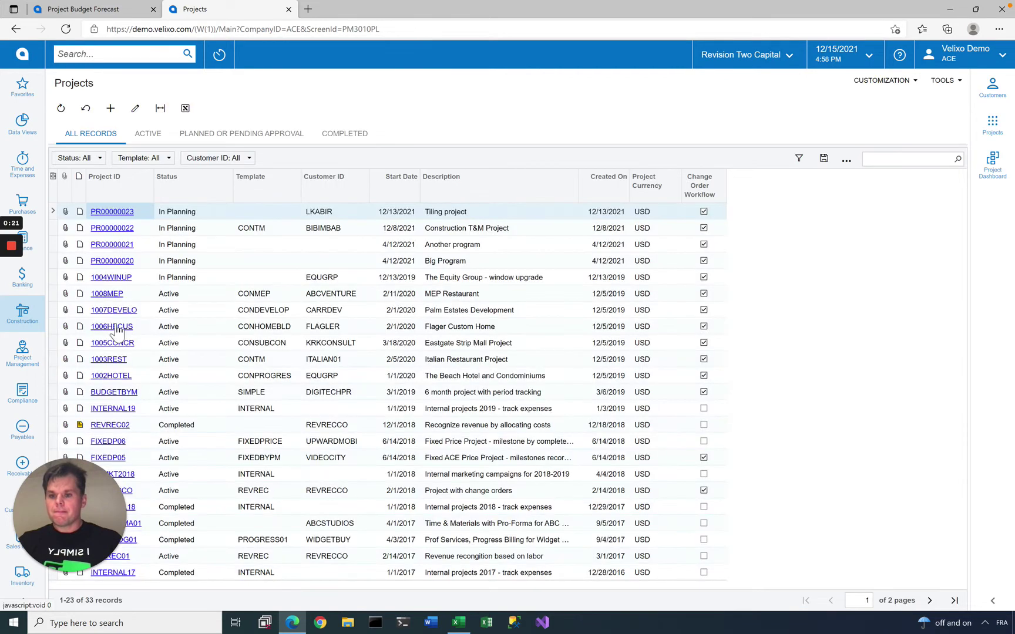
pyautogui.click(128, 378)
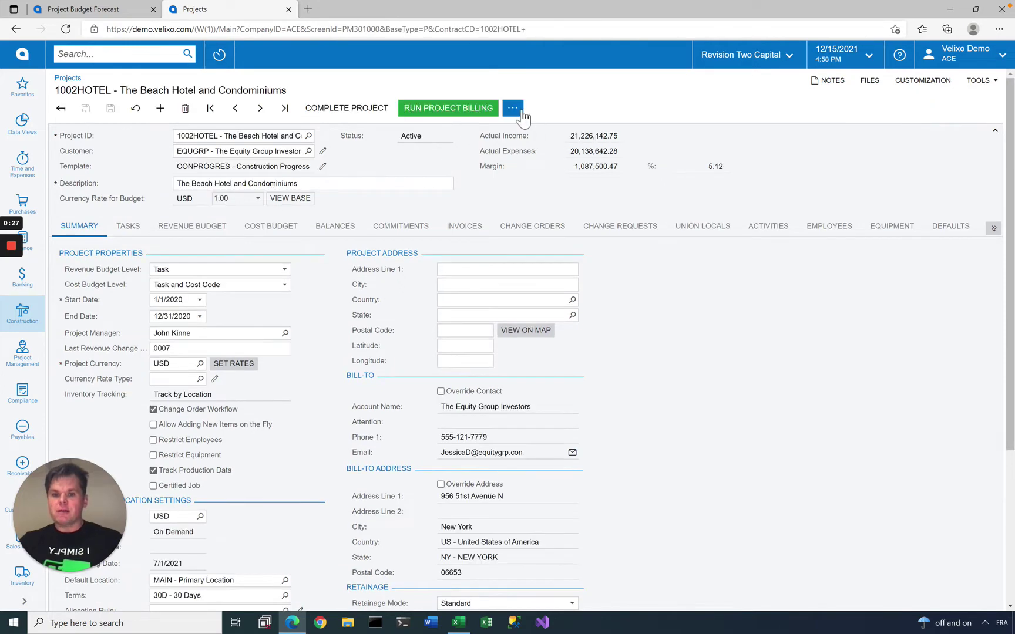
pyautogui.click(513, 109)
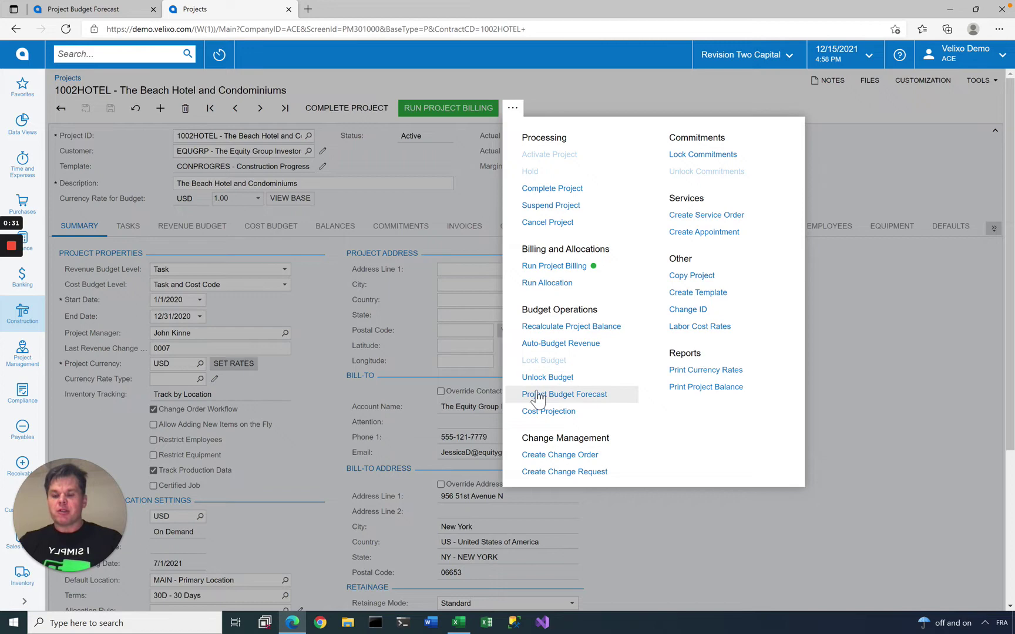
pyautogui.click(536, 394)
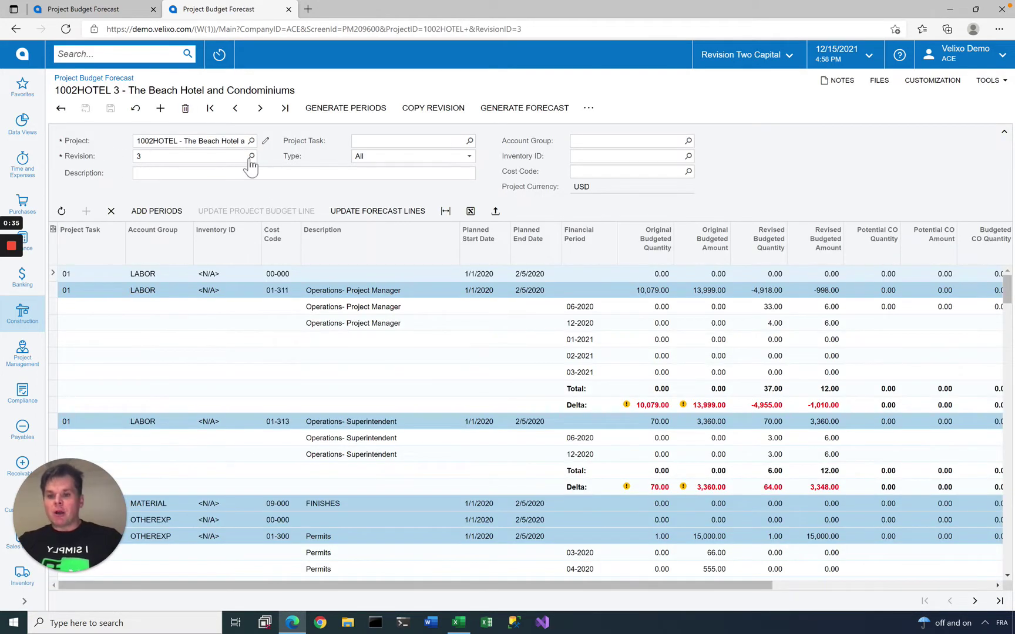
# Load forecast revision 4 for 1002HOTEL and select the Project Manager 06-2020 line
pyautogui.click(251, 157)
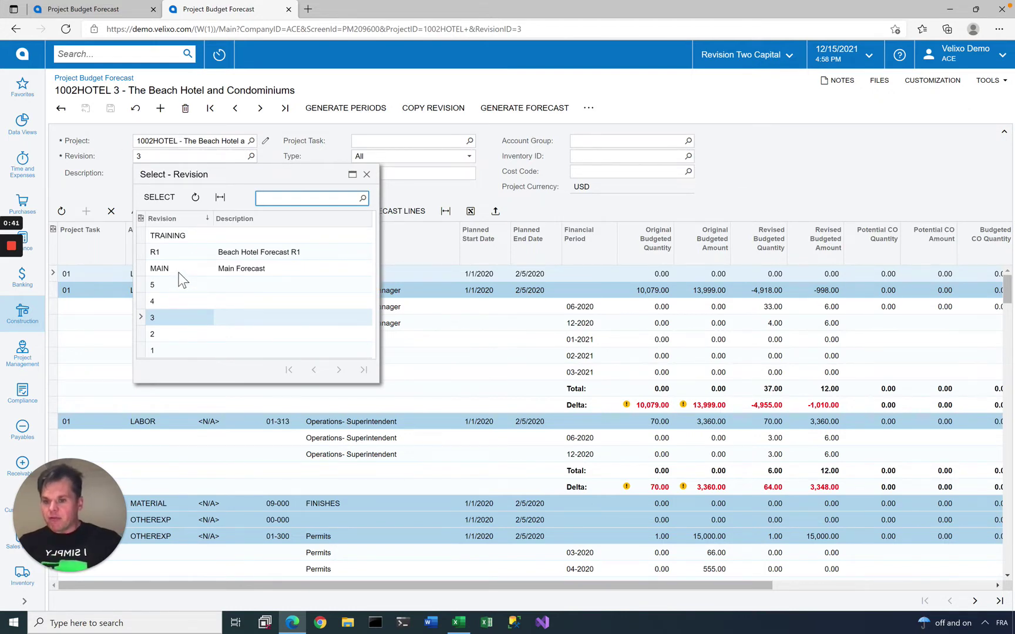
pyautogui.doubleClick(165, 301)
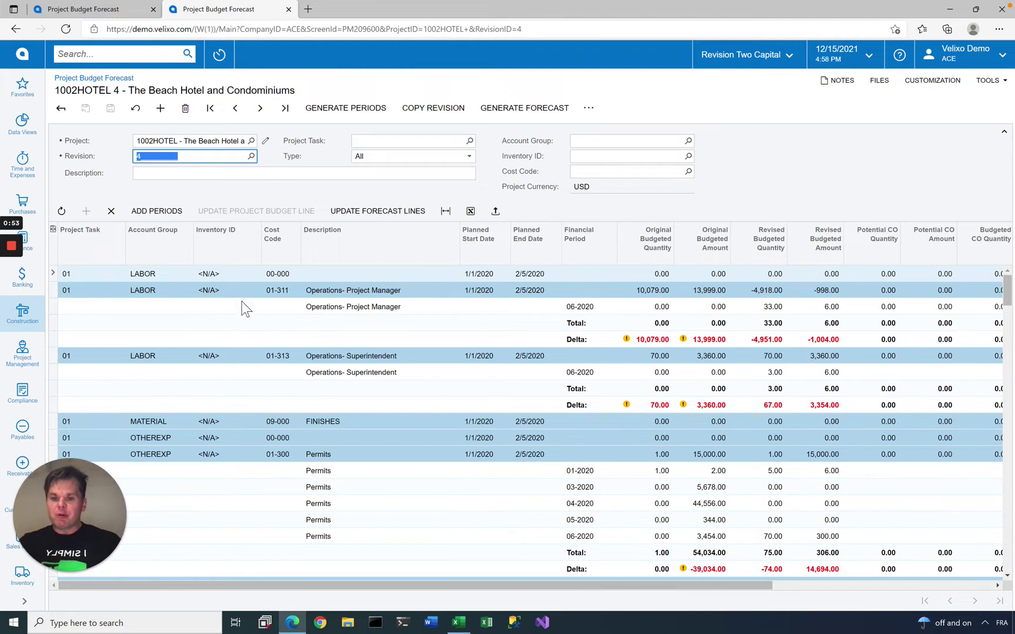
pyautogui.click(605, 312)
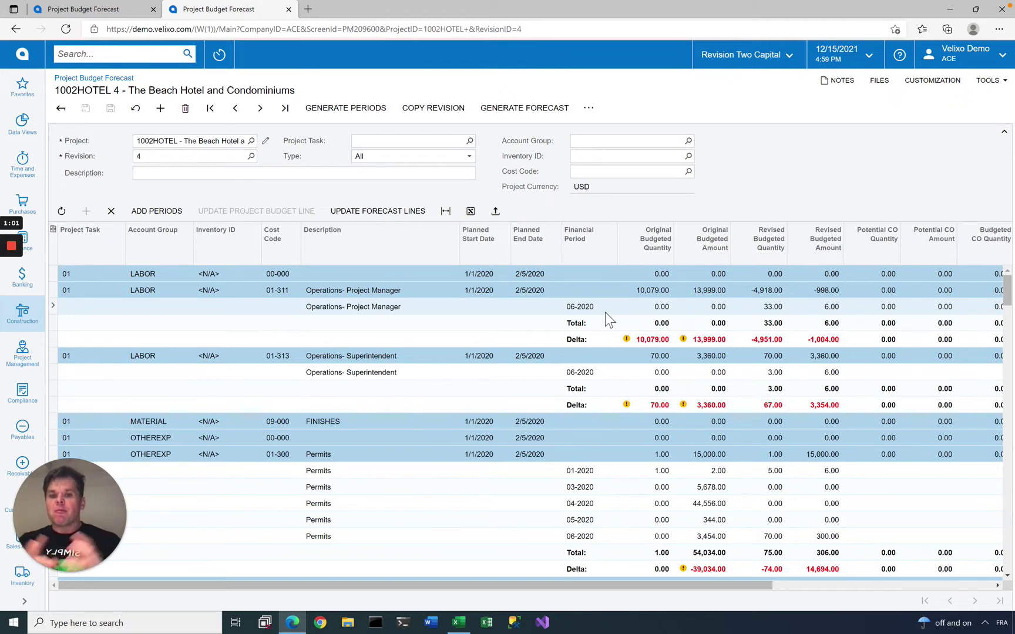
pyautogui.click(588, 108)
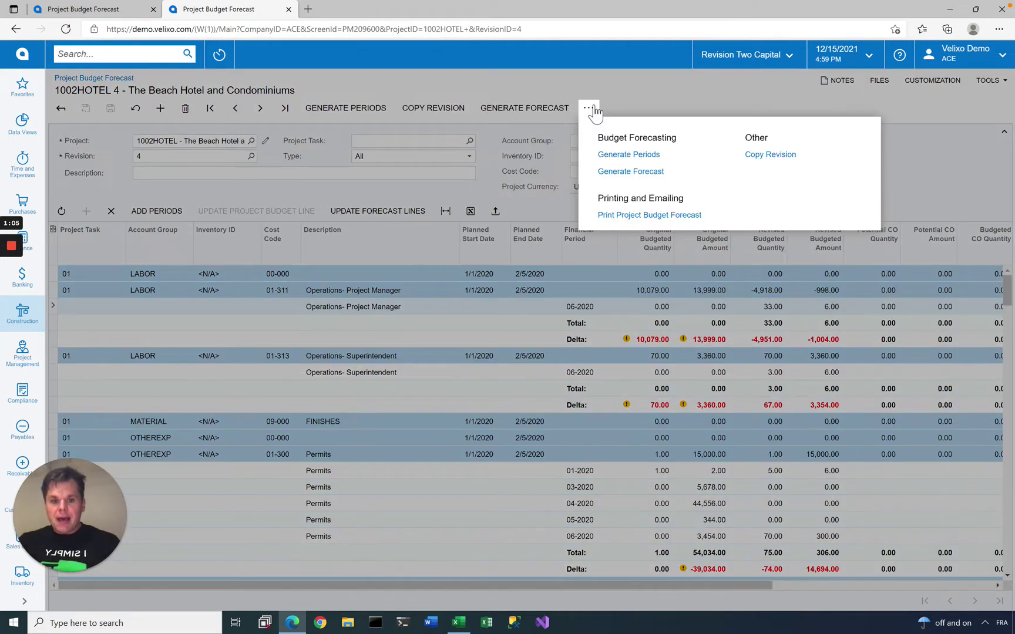
pyautogui.click(590, 109)
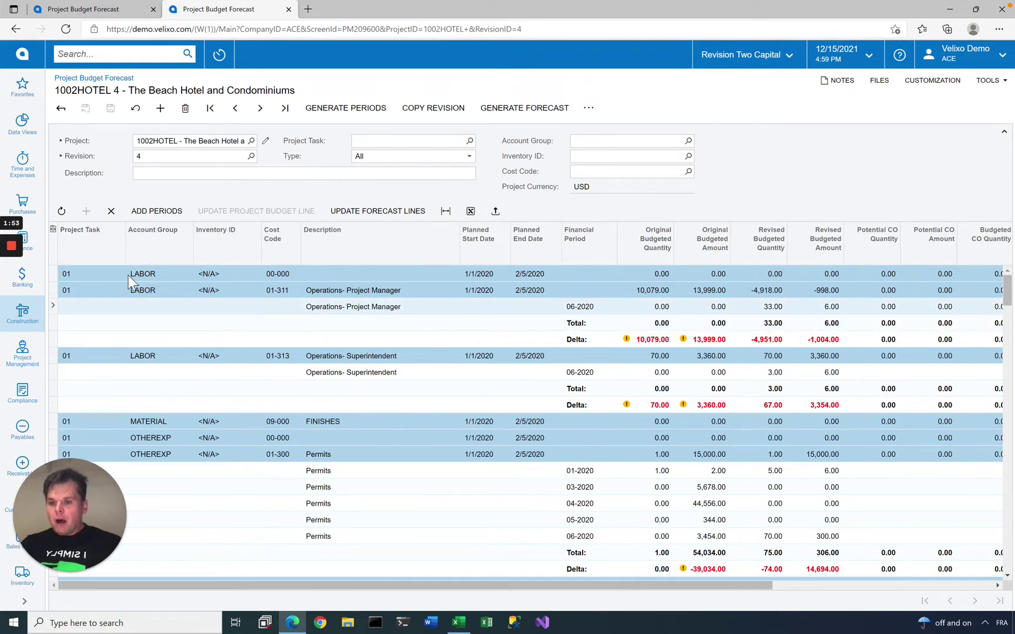
# Add a 12-2021 period to the Project Manager line, with 12-2021 as both From and To
pyautogui.click(151, 214)
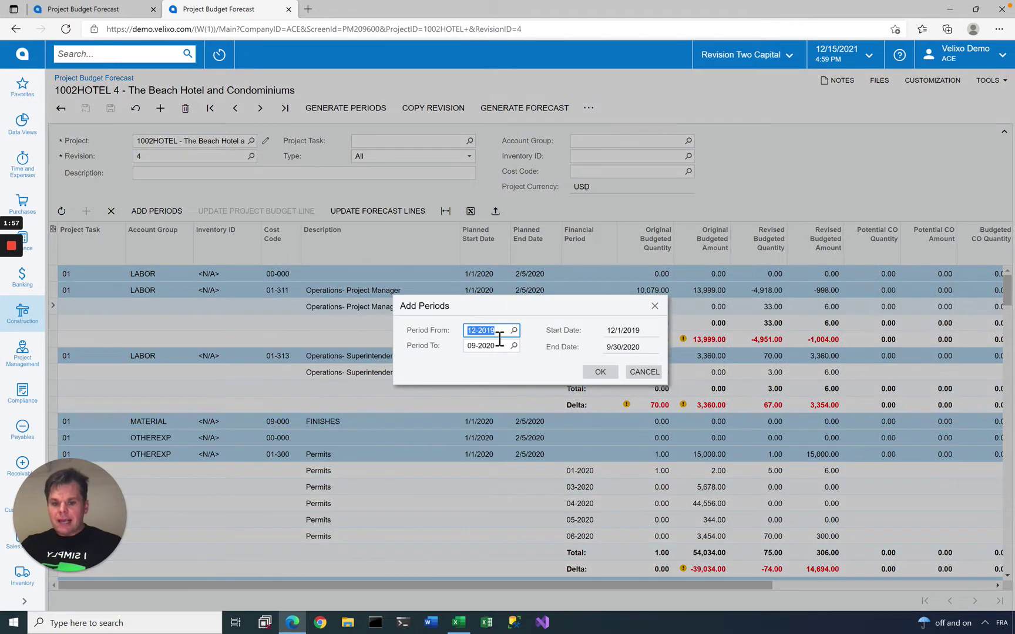
pyautogui.write('12-2021')
pyautogui.click(502, 341)
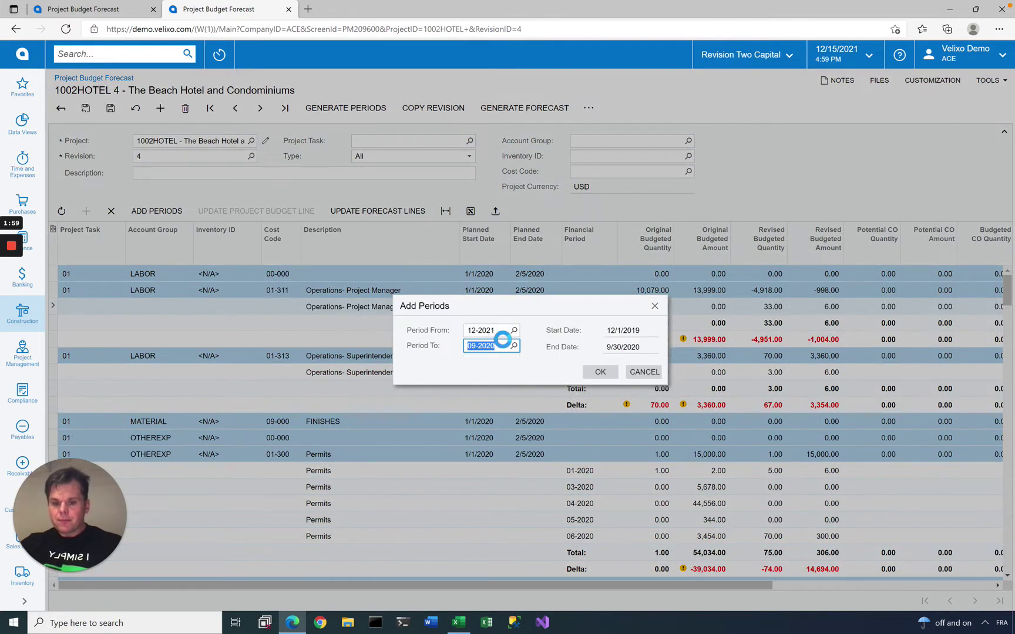
pyautogui.write('12-2021')
pyautogui.click(597, 371)
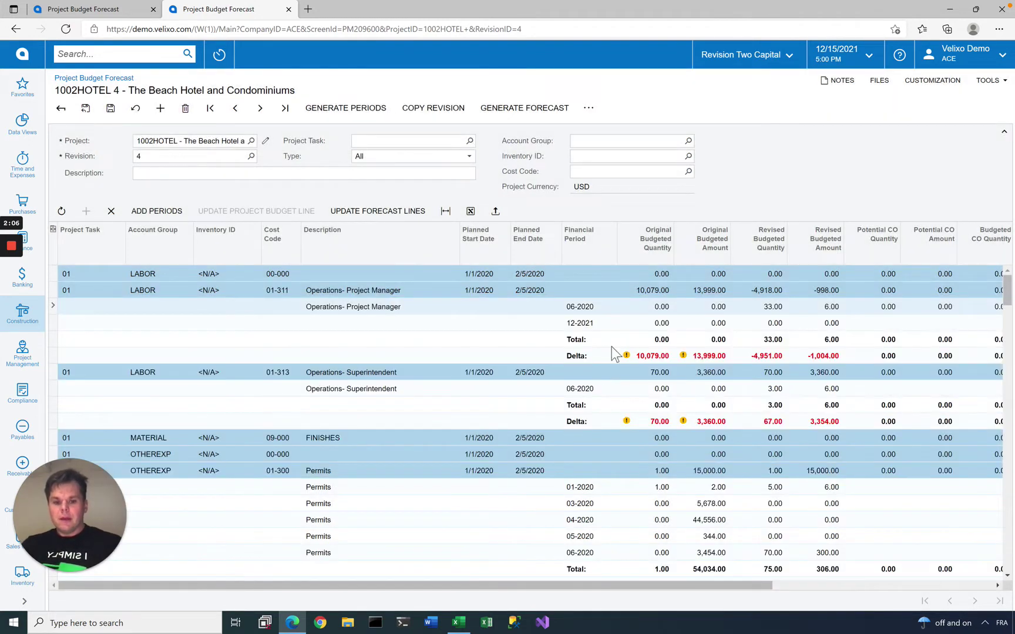
pyautogui.click(677, 329)
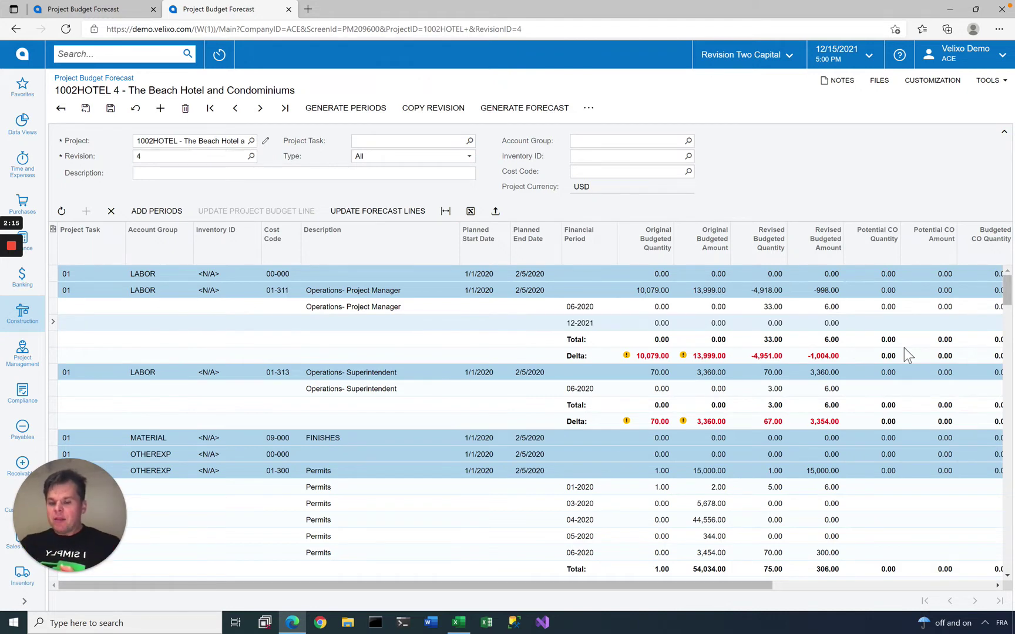
pyautogui.hotkey('alt', 'Tab')
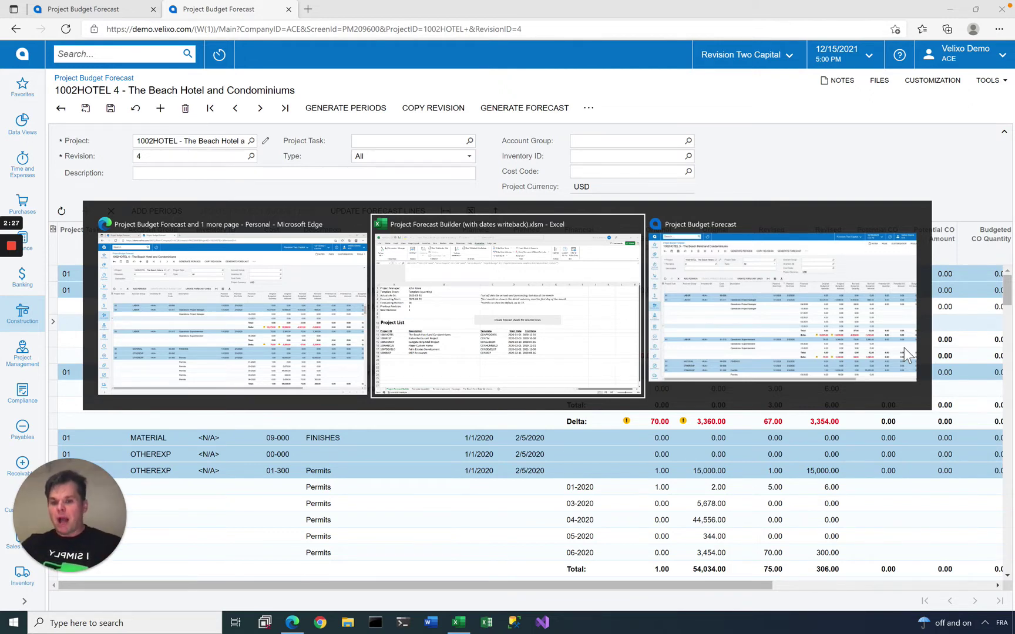
# Return to Excel and collapse the formula bar so more sheet rows show
pyautogui.hotkey('alt', 'Tab')
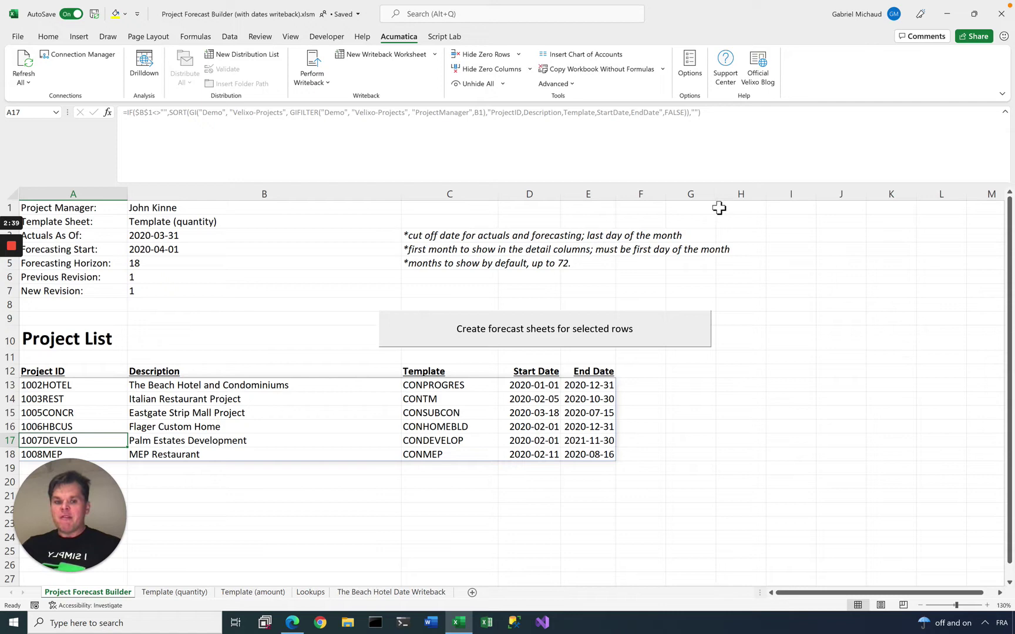
pyautogui.moveTo(704, 185); pyautogui.dragTo(705, 126)
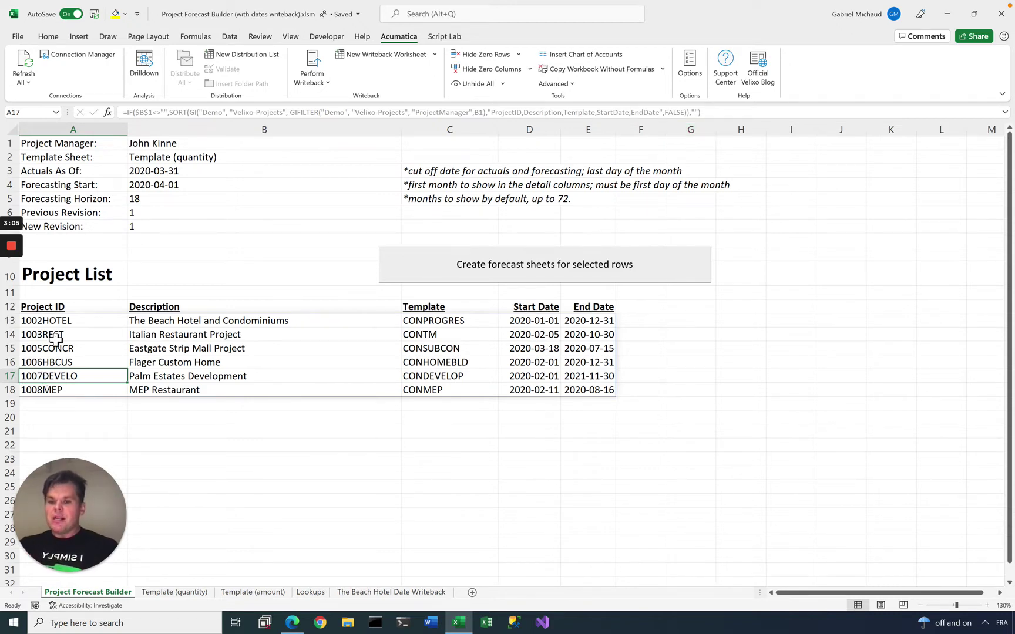
pyautogui.click(150, 143)
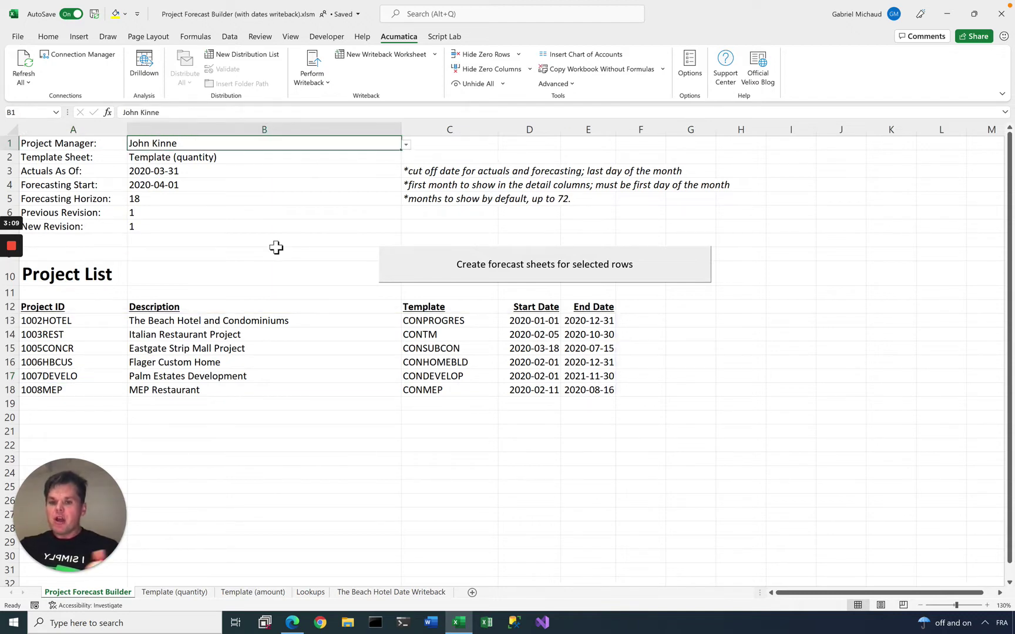
pyautogui.click(406, 144)
pyautogui.click(311, 179)
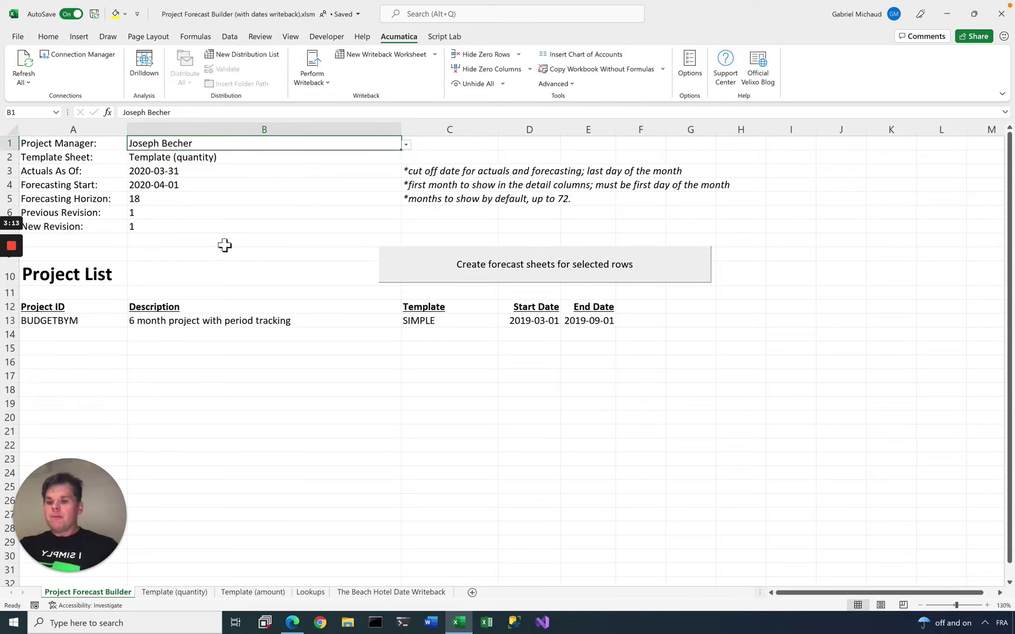
pyautogui.click(406, 144)
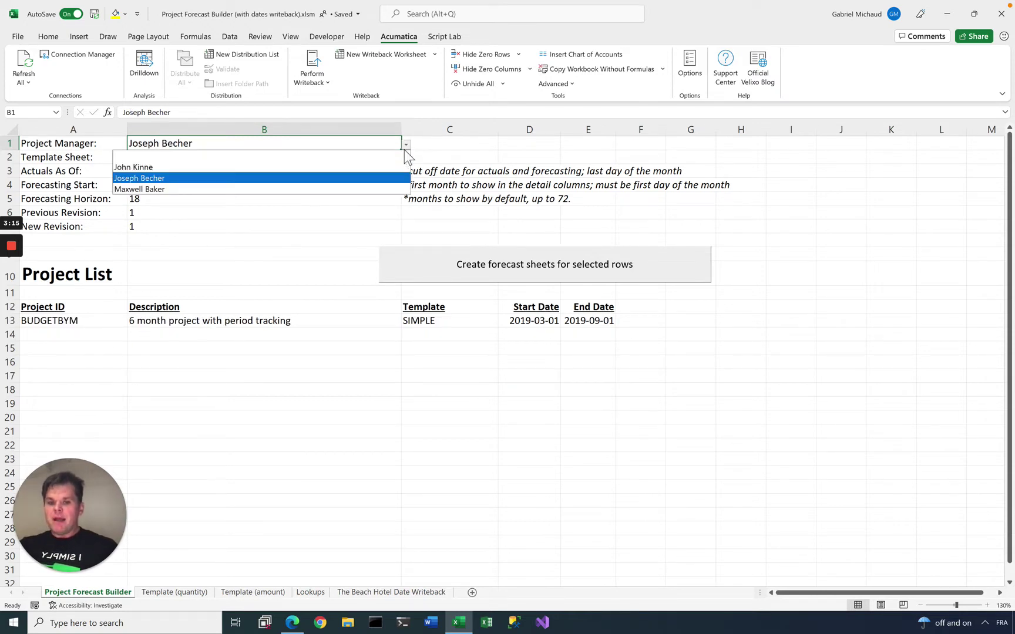
pyautogui.click(369, 189)
pyautogui.click(83, 318)
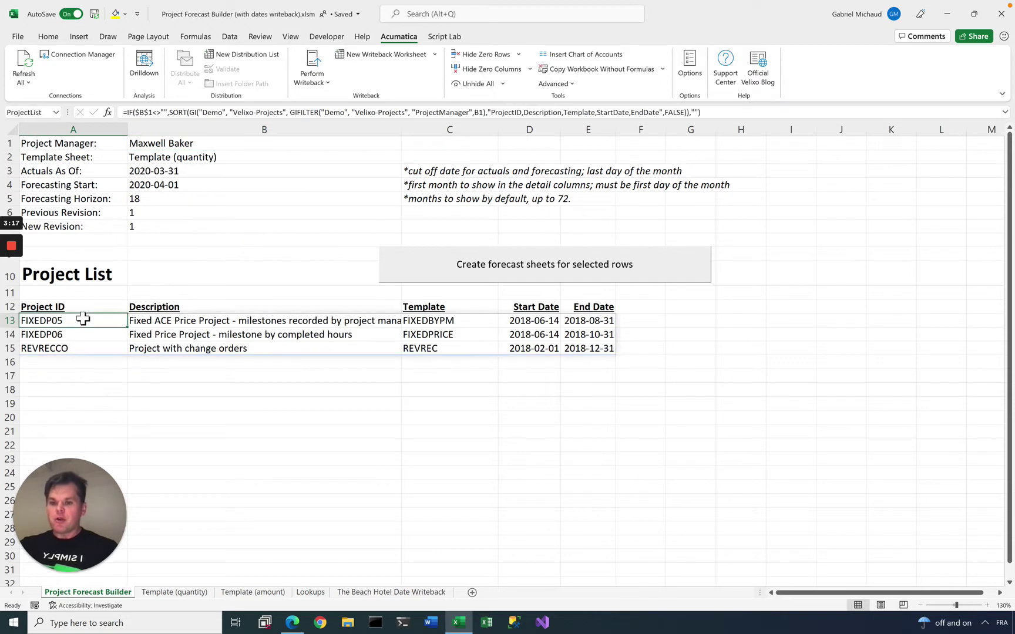
pyautogui.click(196, 143)
pyautogui.click(406, 144)
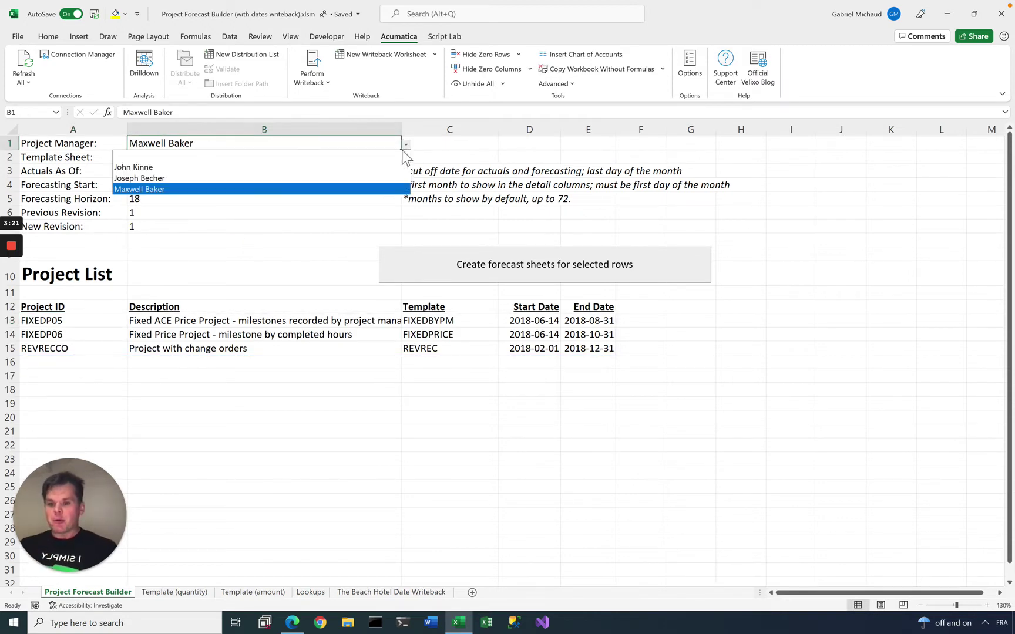
pyautogui.click(370, 178)
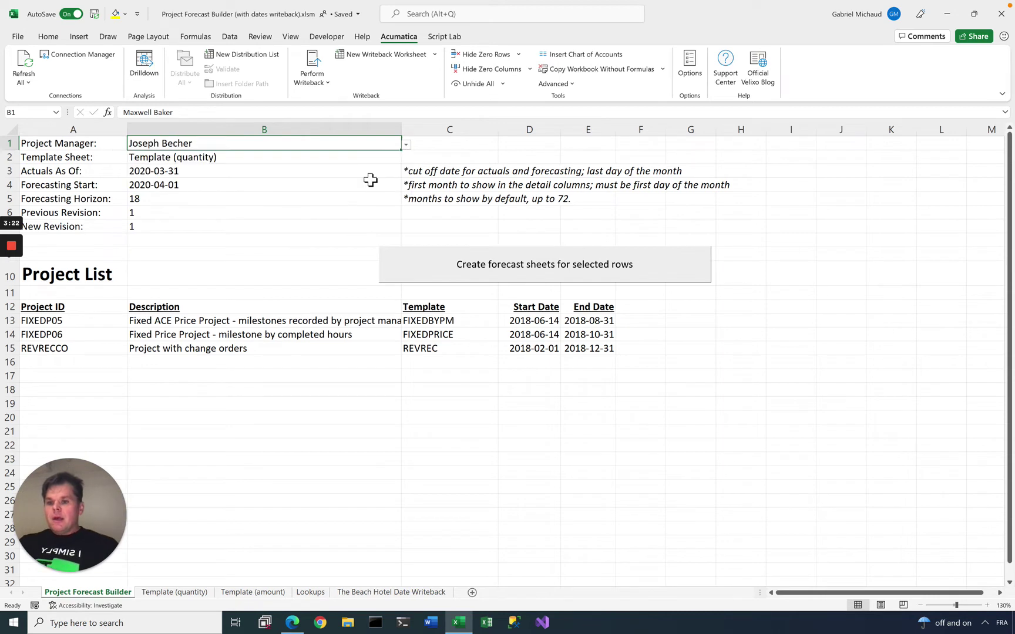
pyautogui.click(406, 145)
pyautogui.click(360, 167)
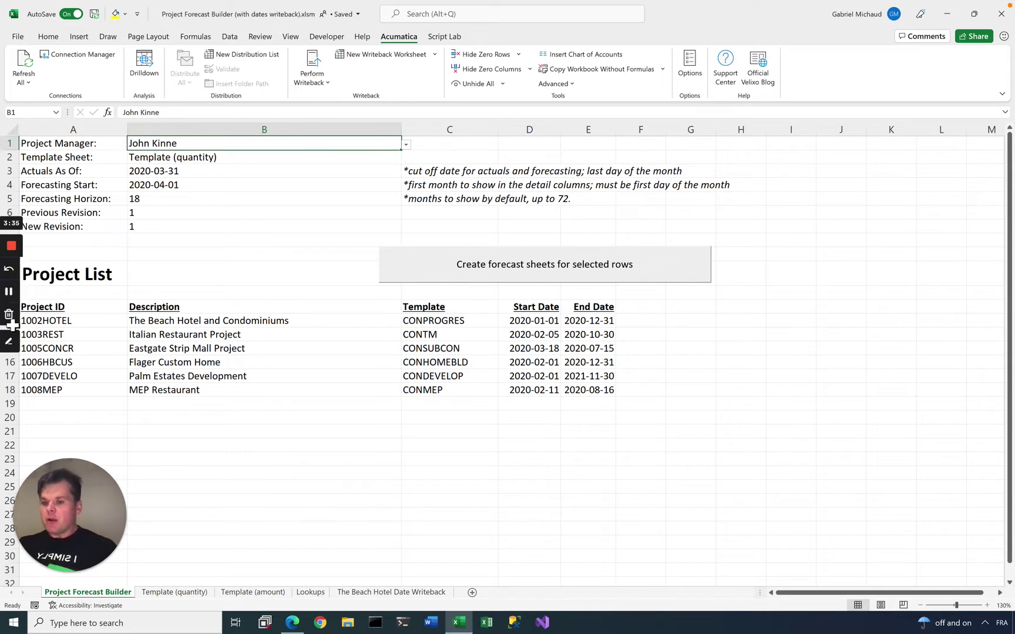
# Build a forecast sheet for only the 1003REST project row and dismiss the All done! message
pyautogui.moveTo(9, 391); pyautogui.dragTo(15, 333)
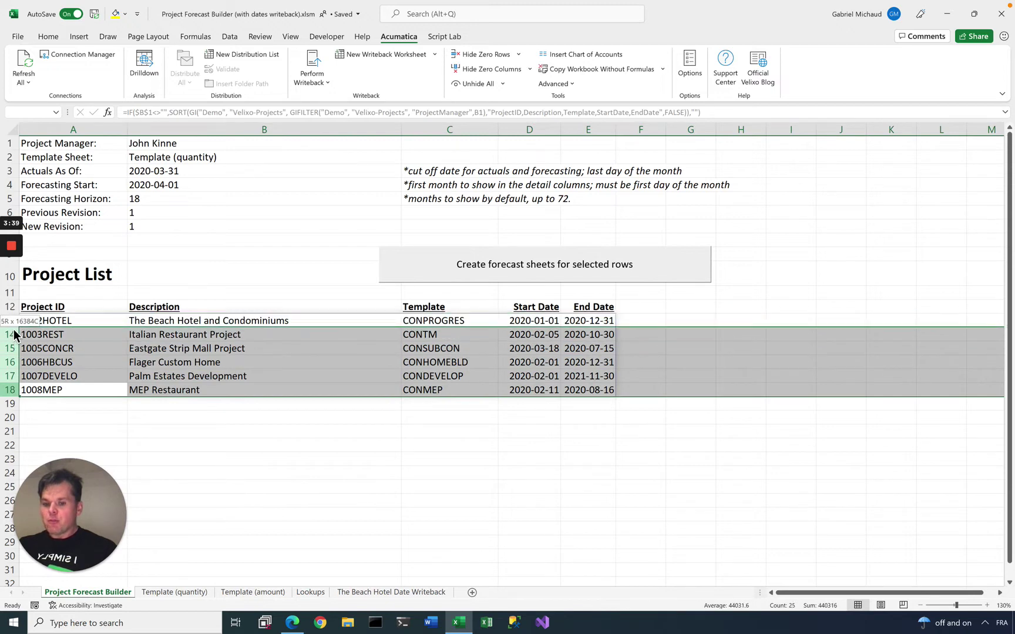
pyautogui.click(27, 335)
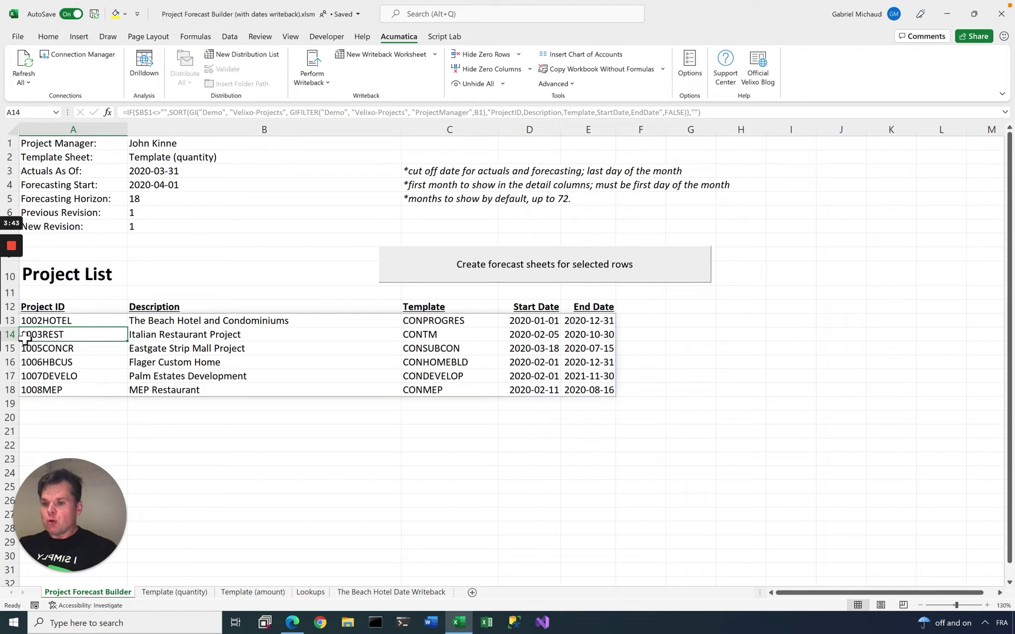
pyautogui.click(479, 268)
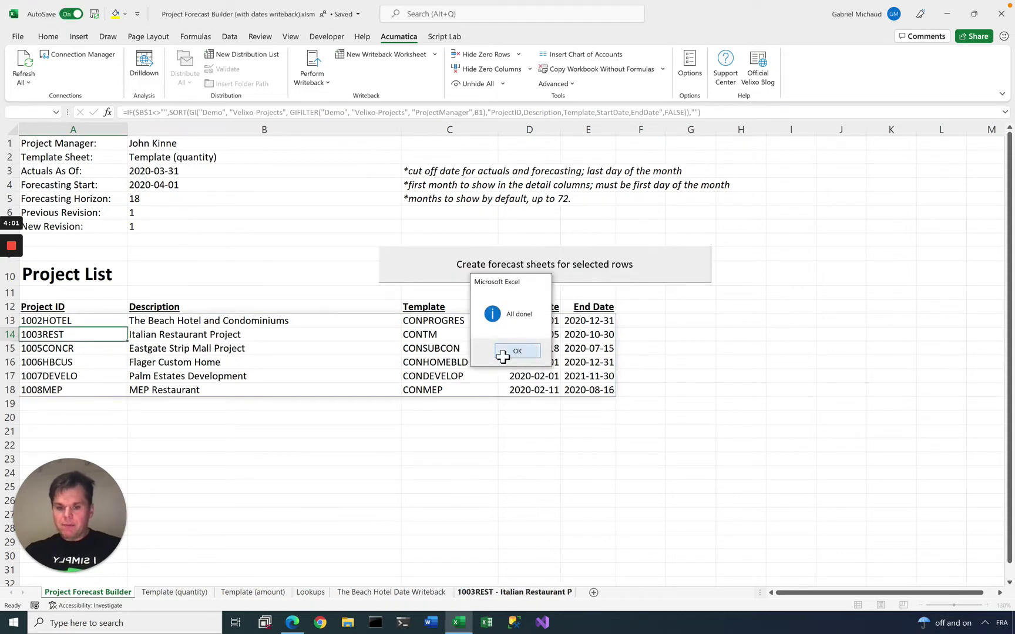
pyautogui.click(504, 352)
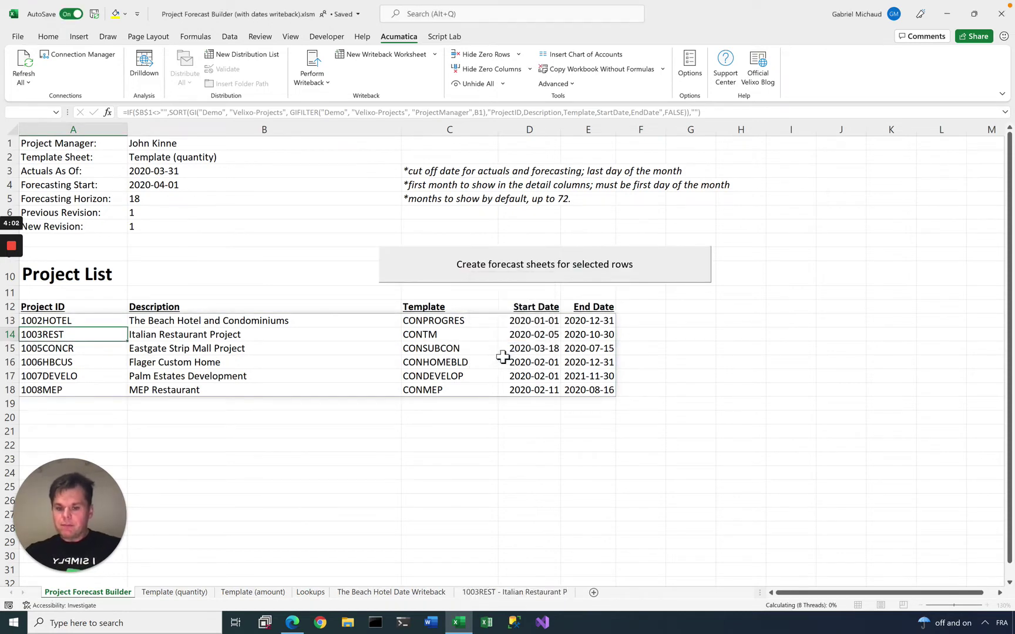
# Open the 1003REST forecast sheet, then load project 1003REST in Acumatica without saving the forecast page
pyautogui.click(474, 597)
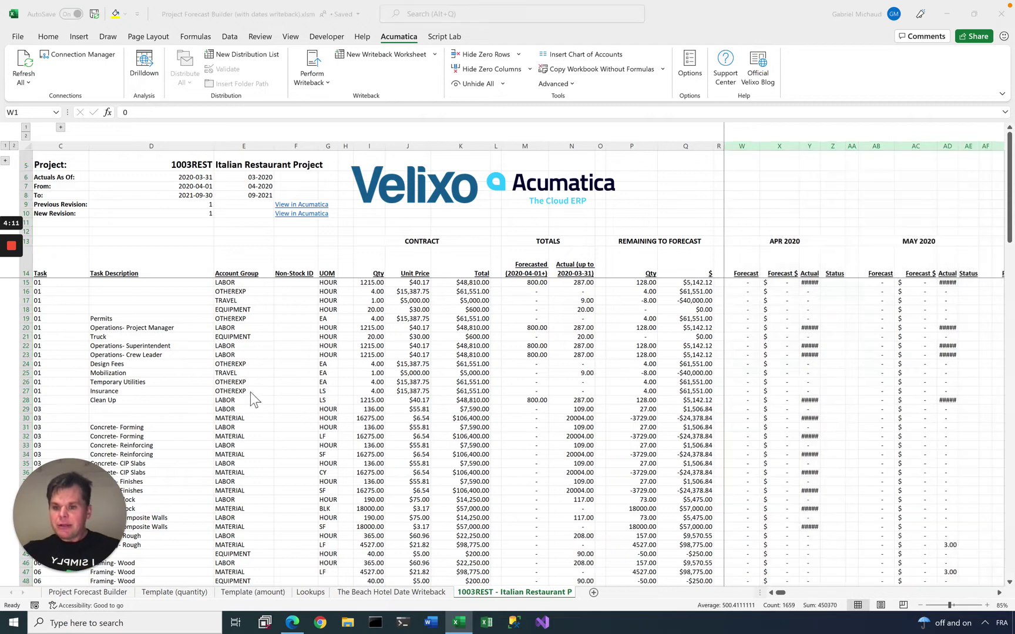
pyautogui.hotkey('alt', 'Tab')
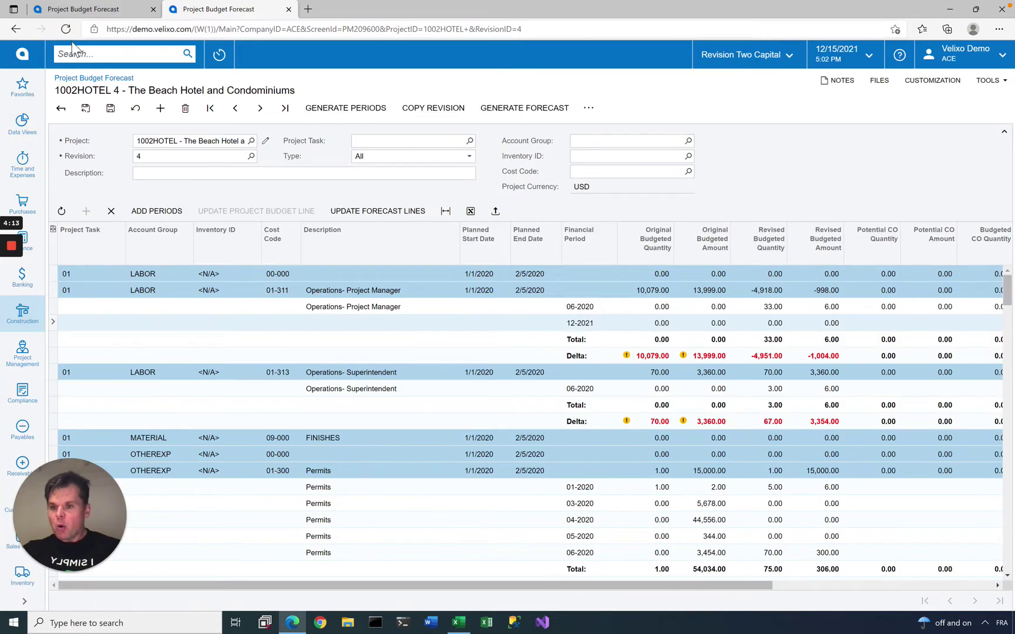
pyautogui.click(16, 29)
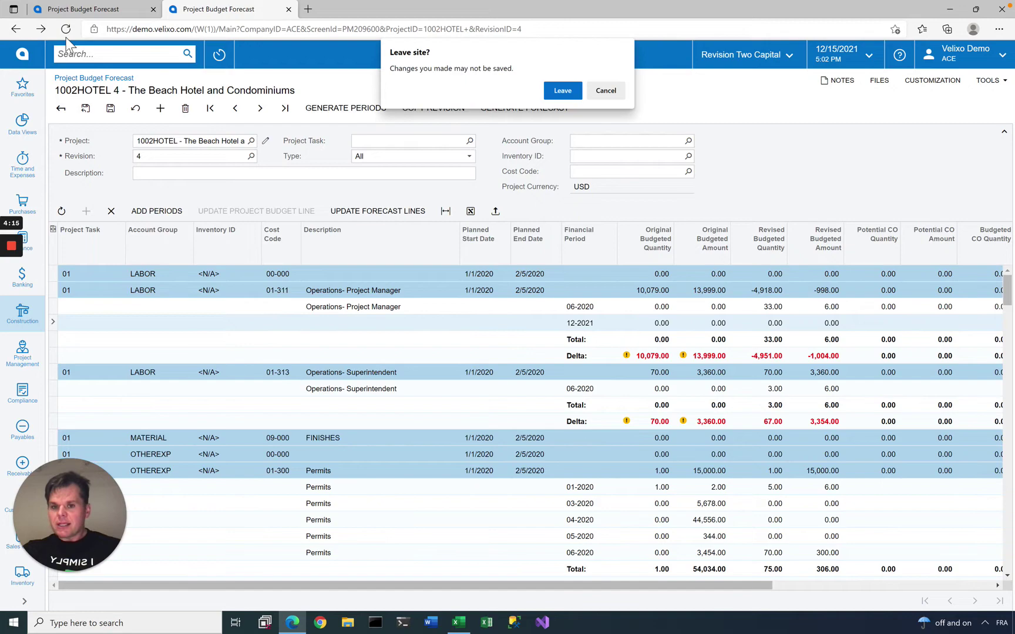
pyautogui.press('Return')
pyautogui.moveTo(431, 18); pyautogui.dragTo(828, 203)
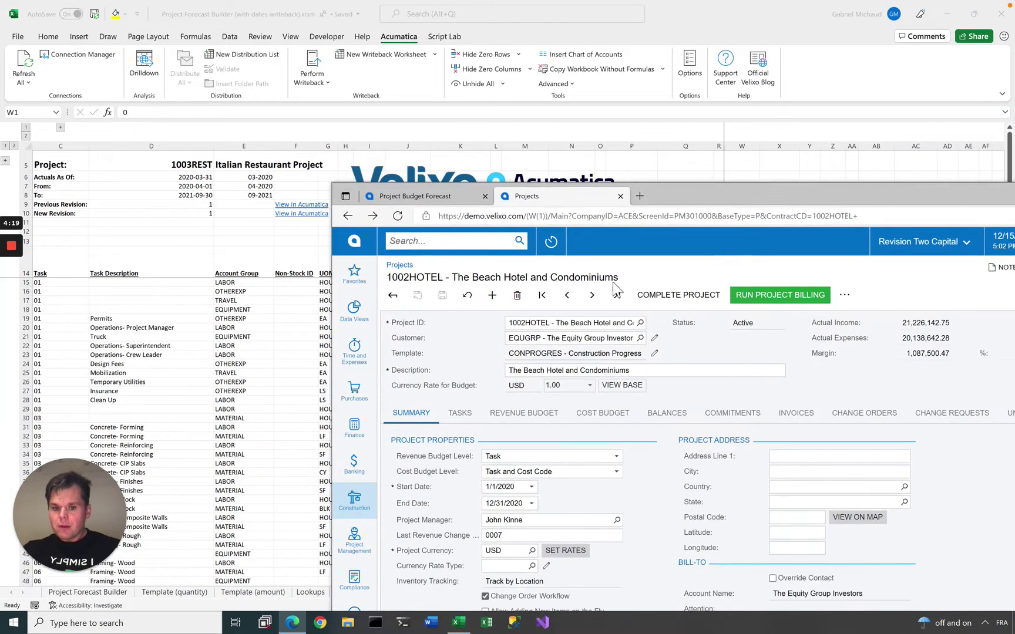
pyautogui.click(543, 323)
pyautogui.write('1003RES')
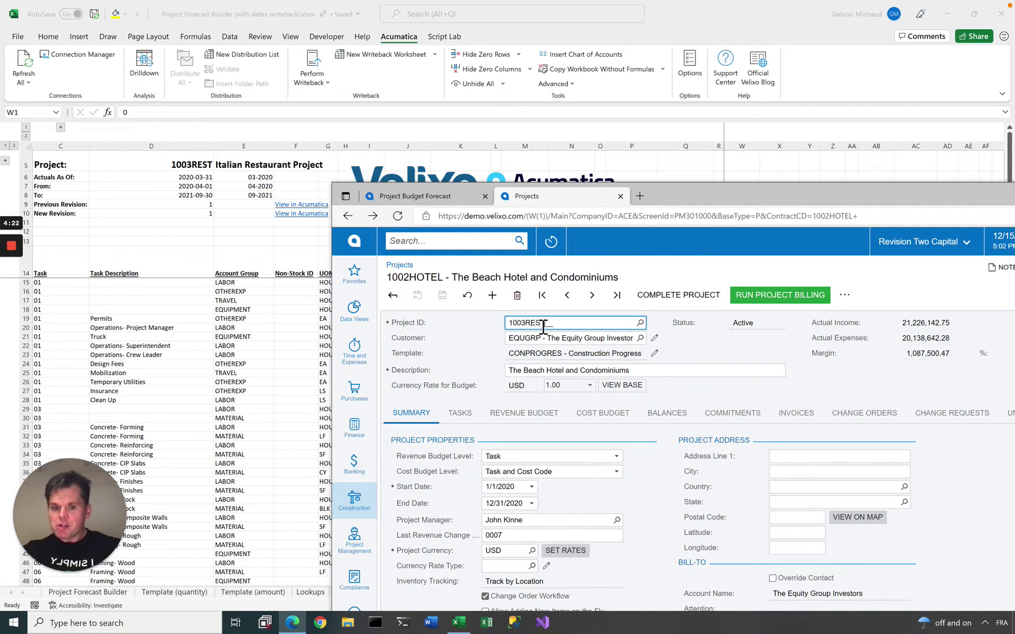
pyautogui.press('Tab')
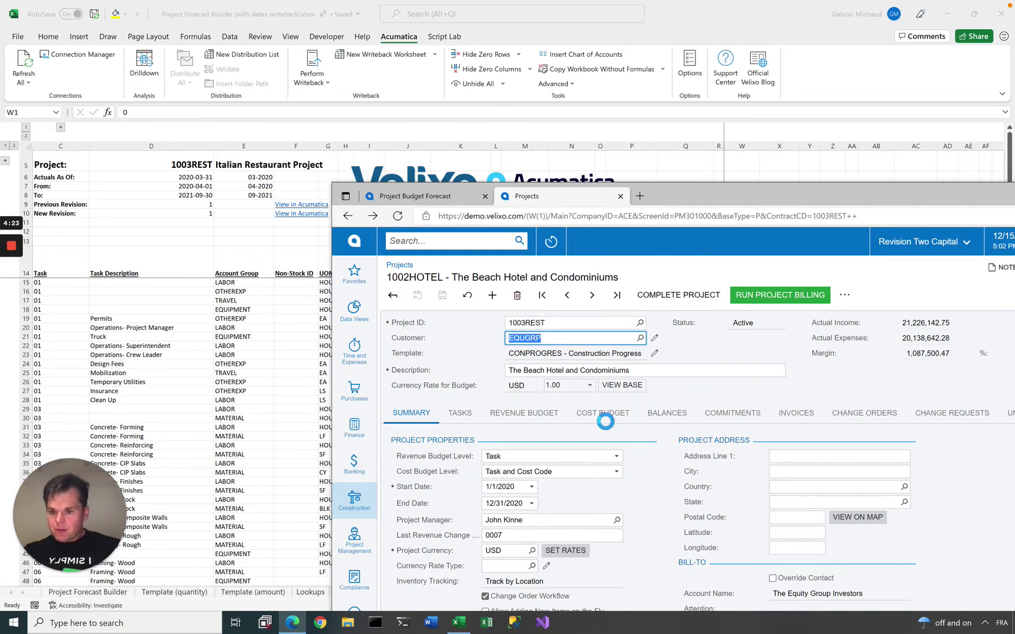
# Review the 1003REST cost budget lines in Acumatica, then return to Excel
pyautogui.click(605, 416)
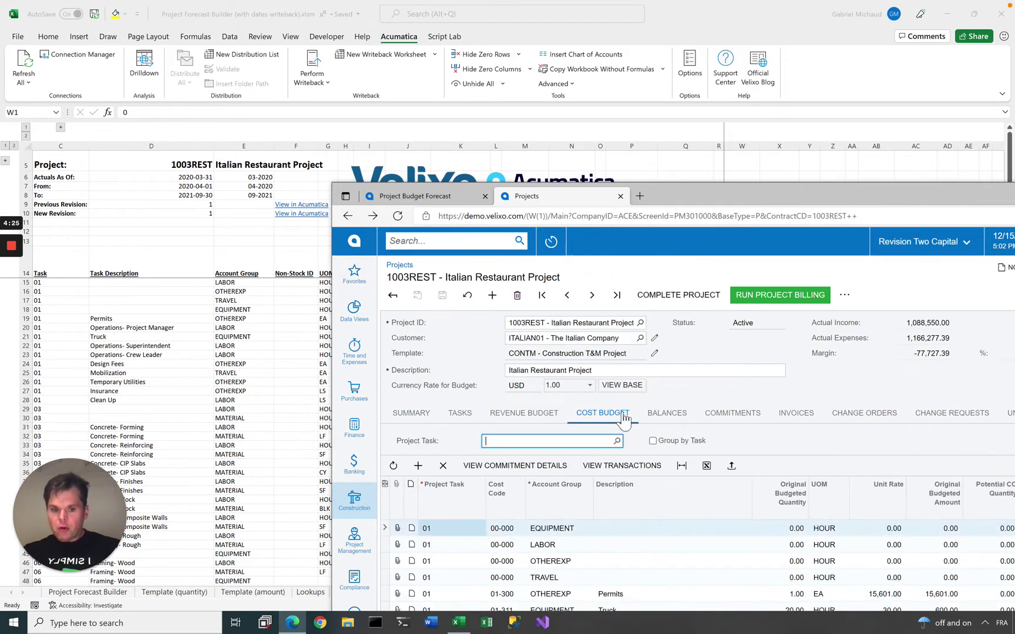
pyautogui.moveTo(692, 199); pyautogui.dragTo(712, 98)
pyautogui.scroll(-3, 562, 468)
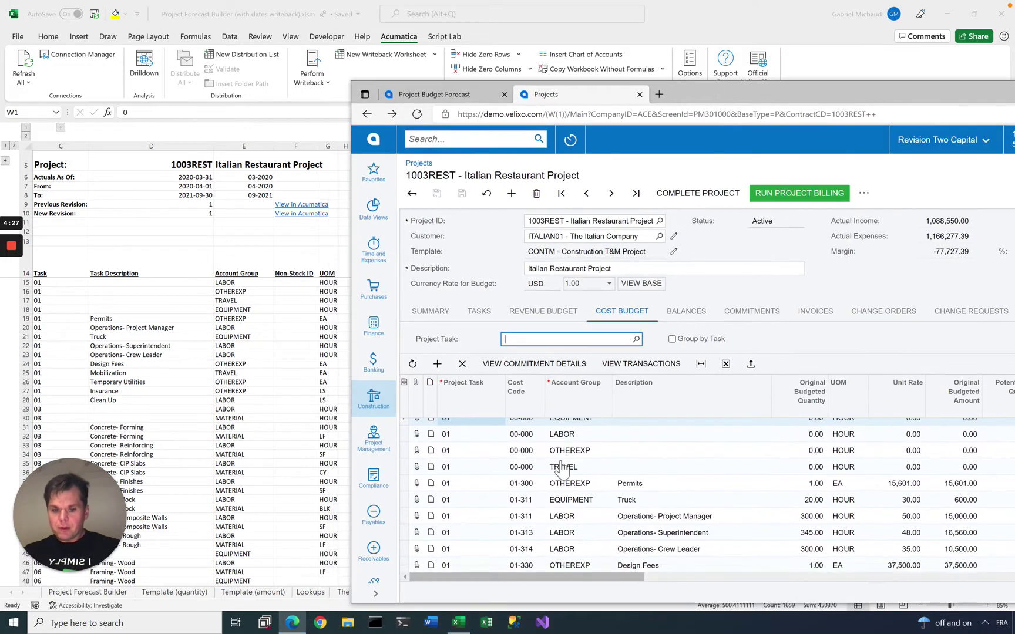
pyautogui.scroll(-12, 562, 468)
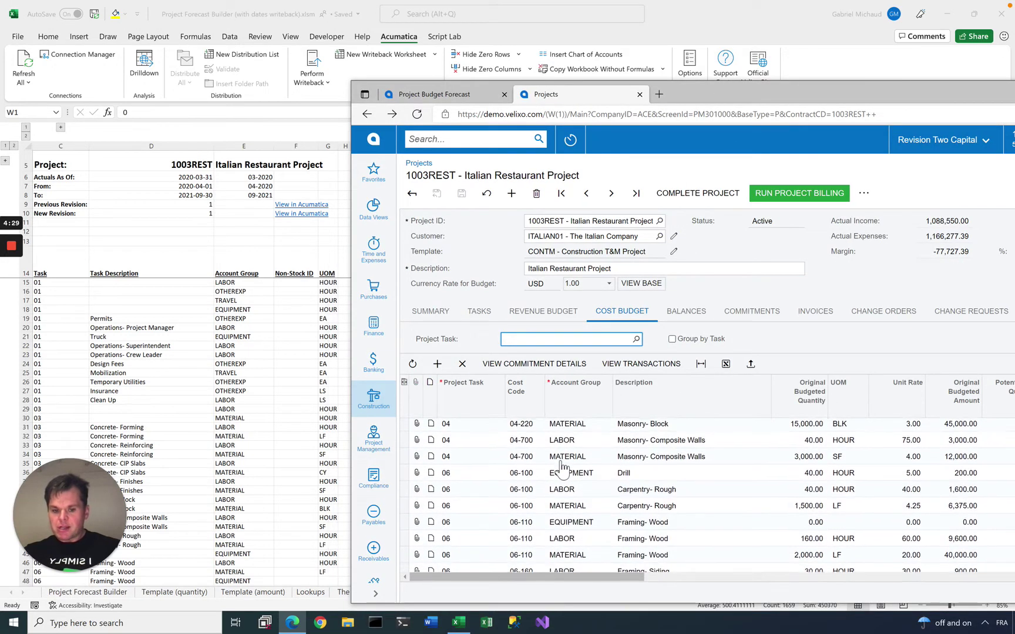
pyautogui.scroll(-10, 562, 468)
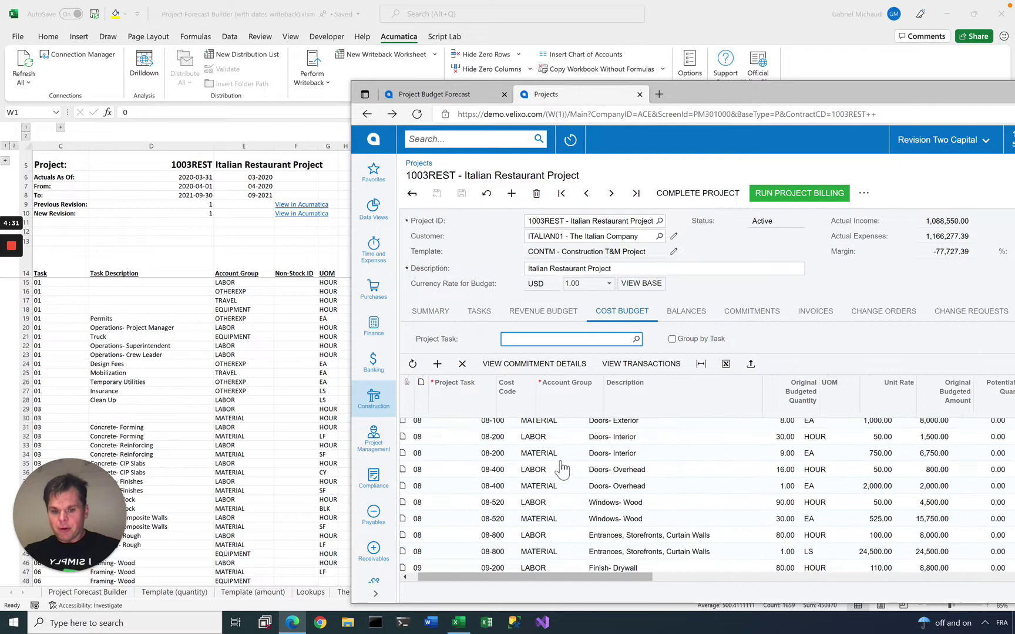
pyautogui.hotkey('alt', 'Tab')
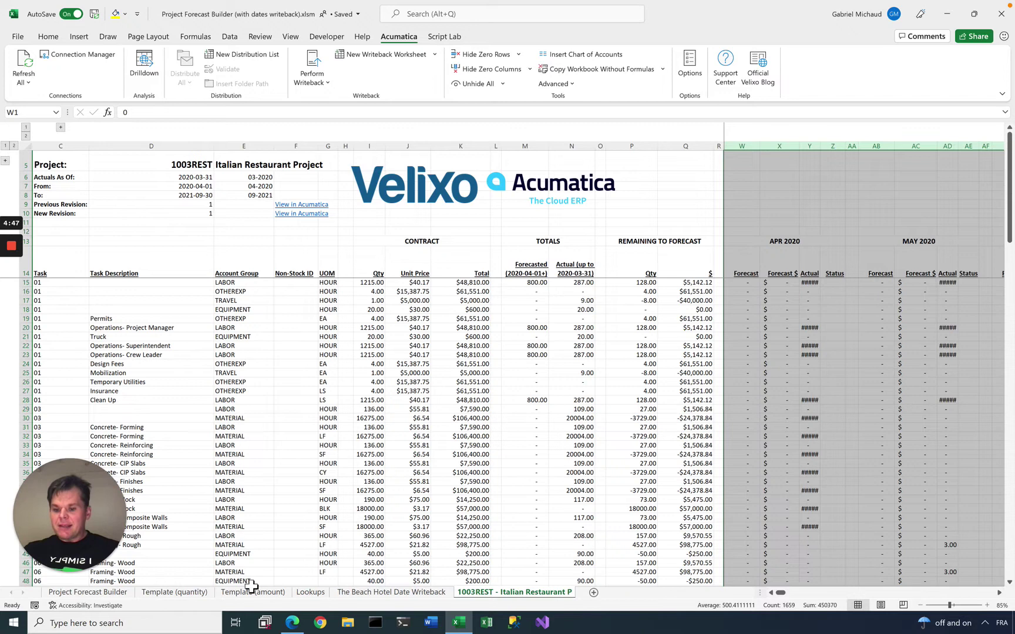
# Look over the Project Forecast Builder, Template (quantity) and Template (amount) sheets, ending on Template (quantity)
pyautogui.click(185, 593)
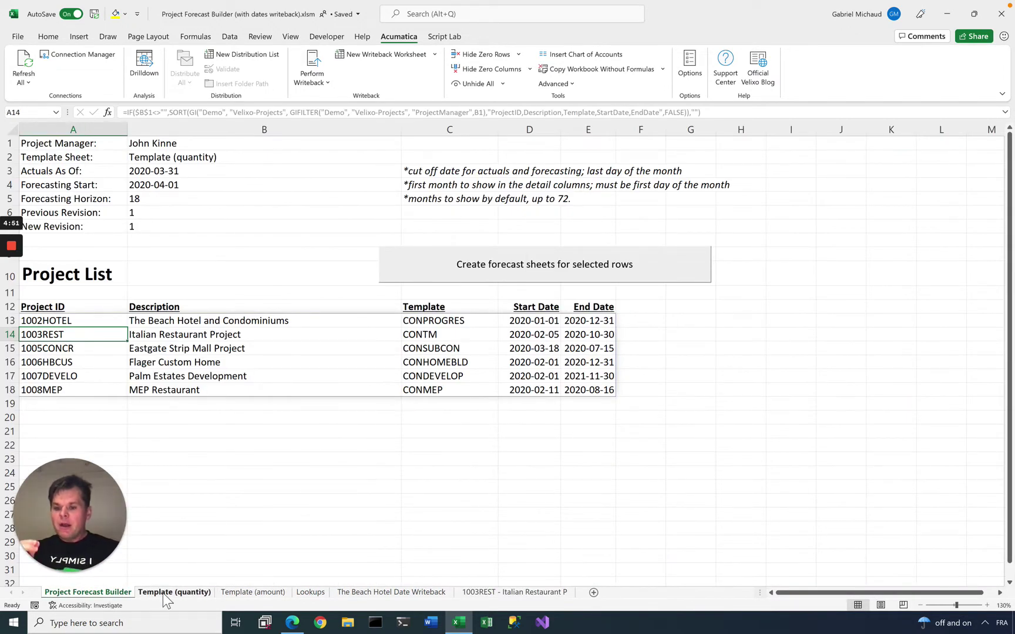
pyautogui.click(162, 595)
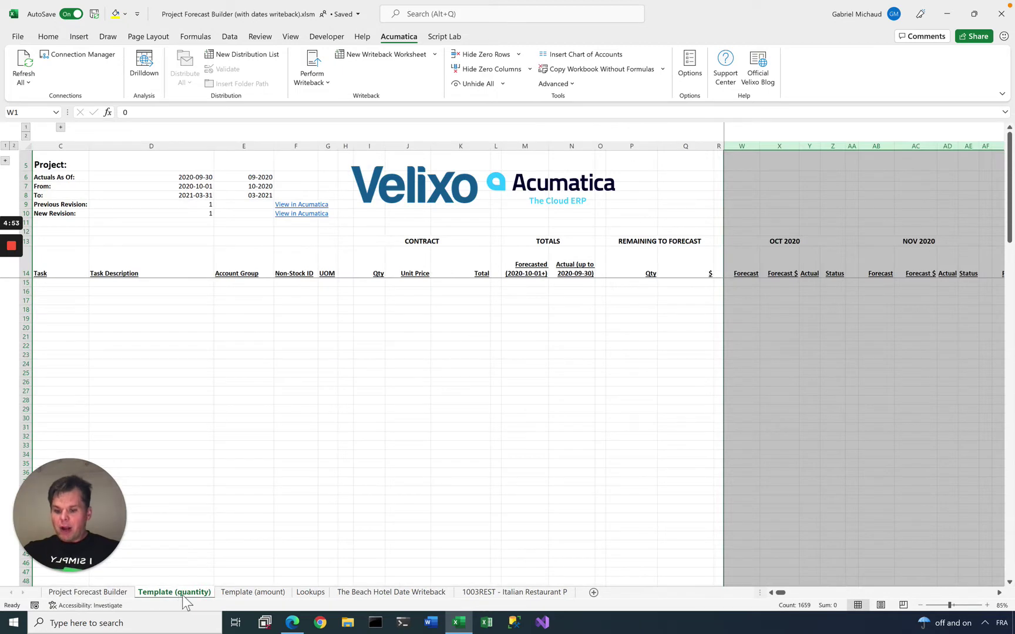
pyautogui.click(240, 593)
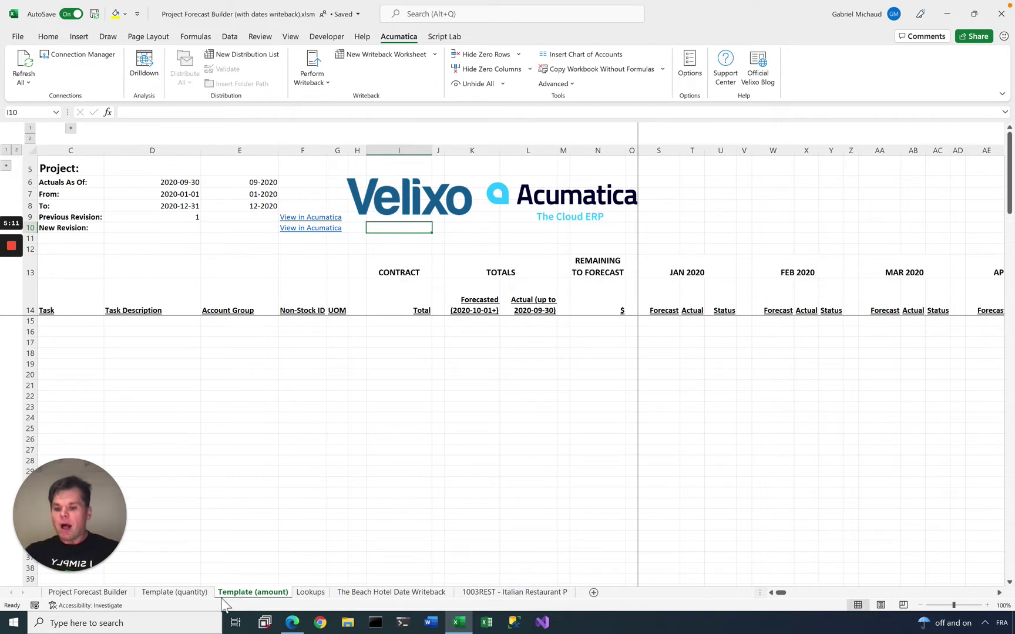
pyautogui.click(179, 593)
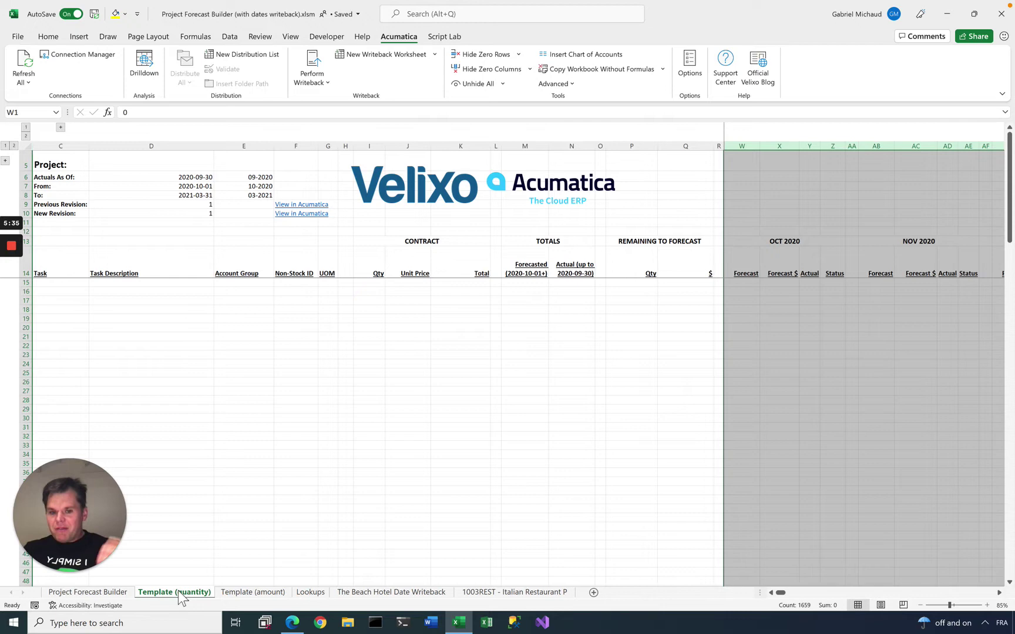
# On the 1003REST sheet, widen columns Y and AW to show actual hours and forecast amounts
pyautogui.click(536, 591)
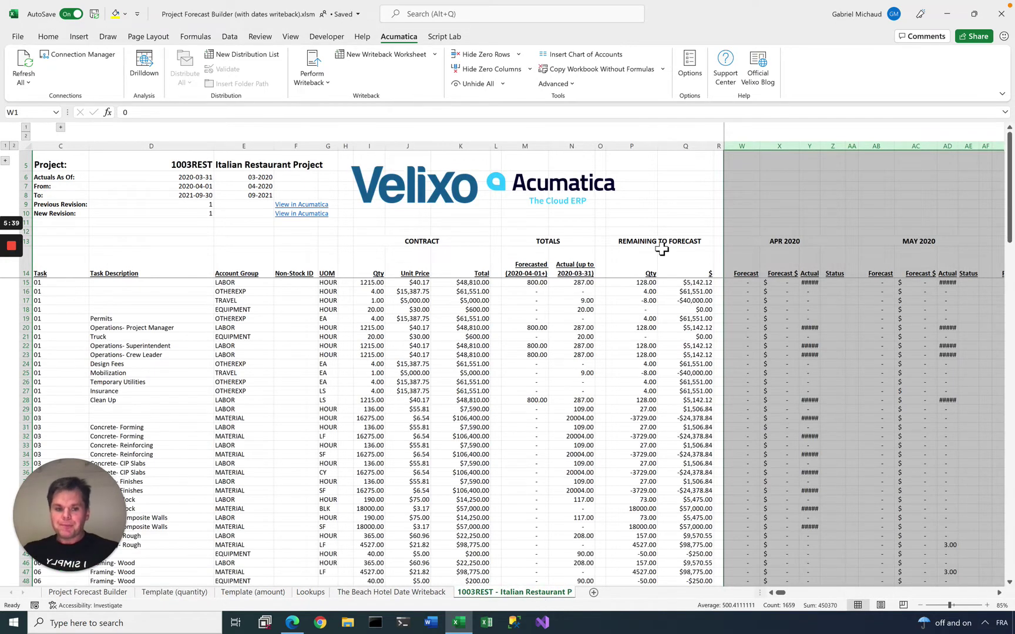
pyautogui.click(741, 272)
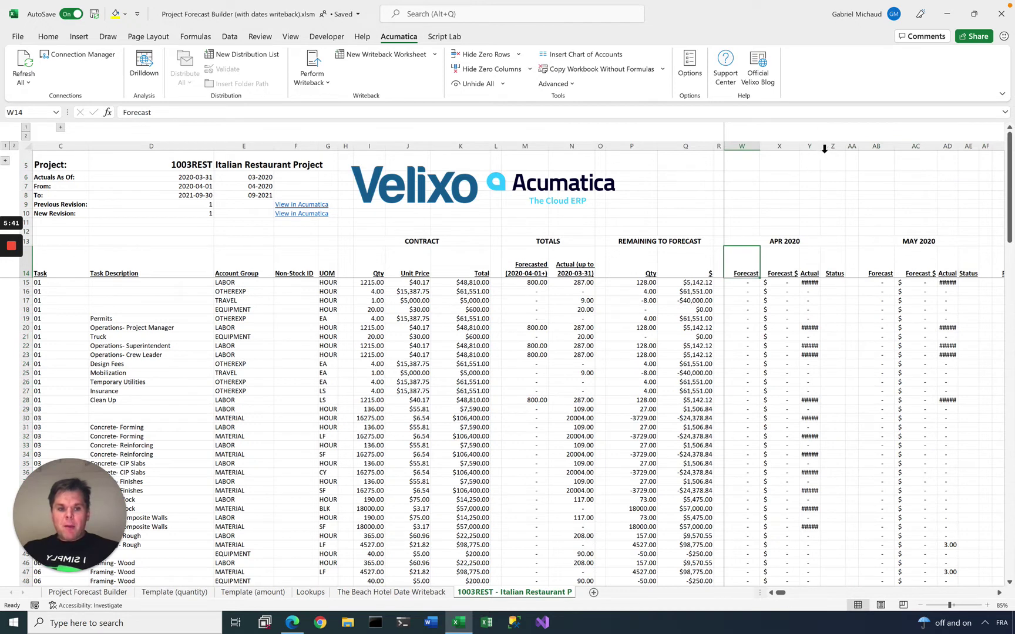
pyautogui.doubleClick(821, 152)
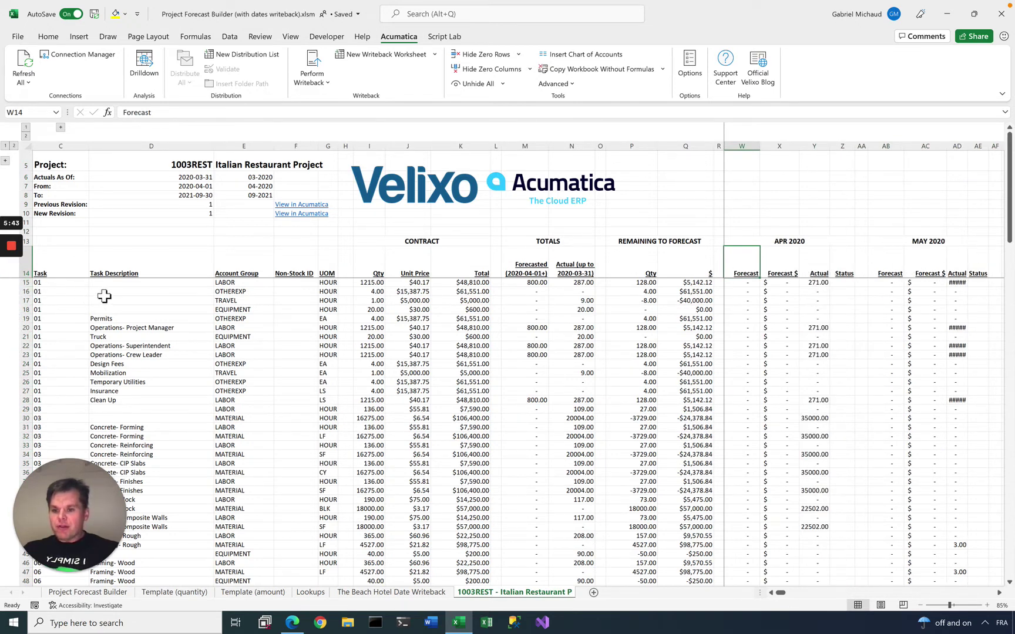
pyautogui.hscroll(9, 1000, 596)
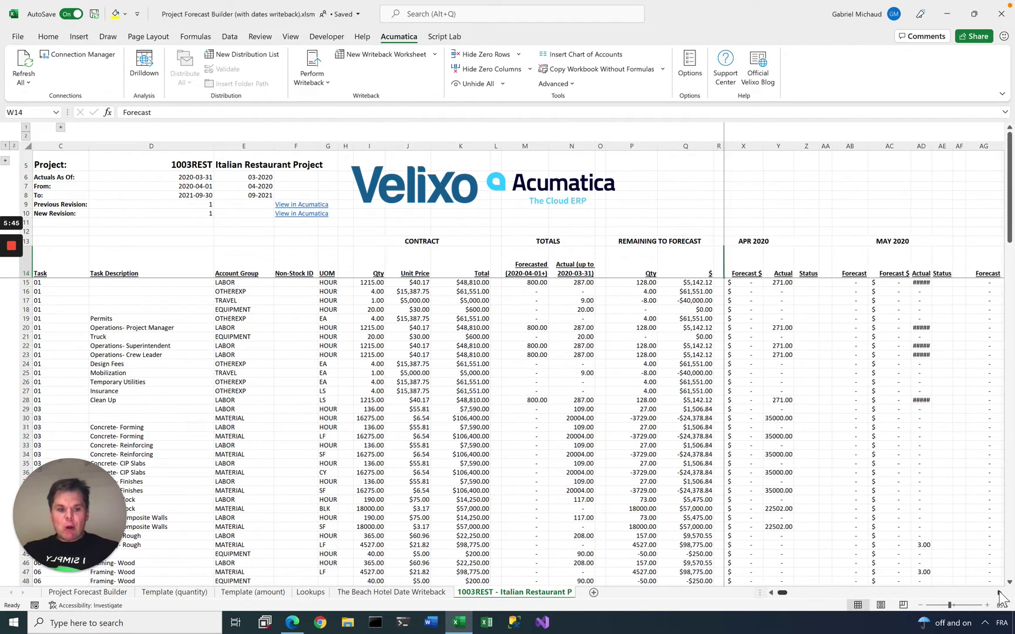
pyautogui.hscroll(10, 1002, 596)
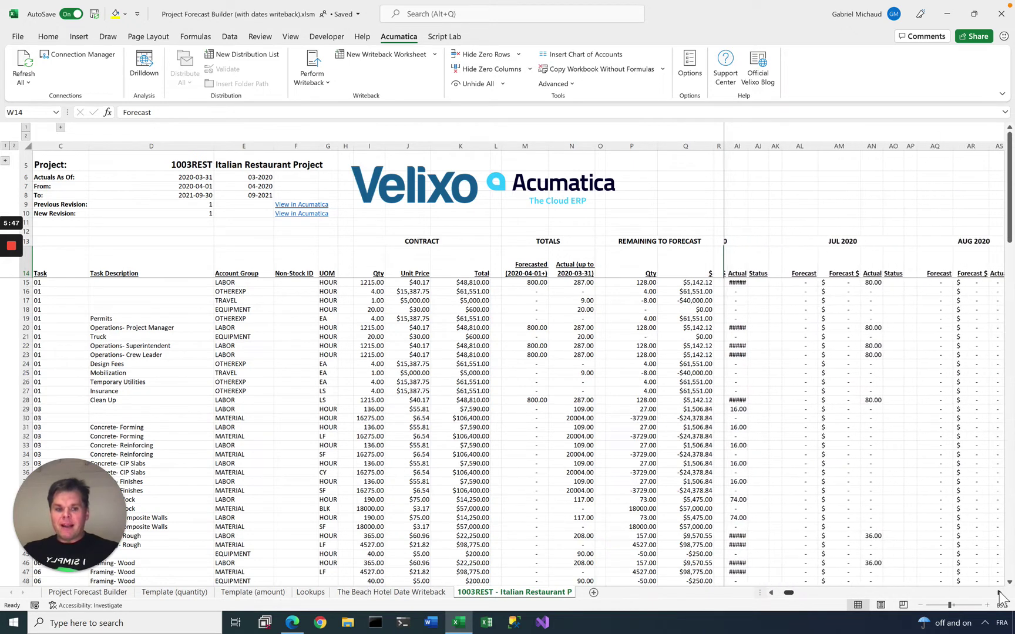
pyautogui.hscroll(4, 1001, 596)
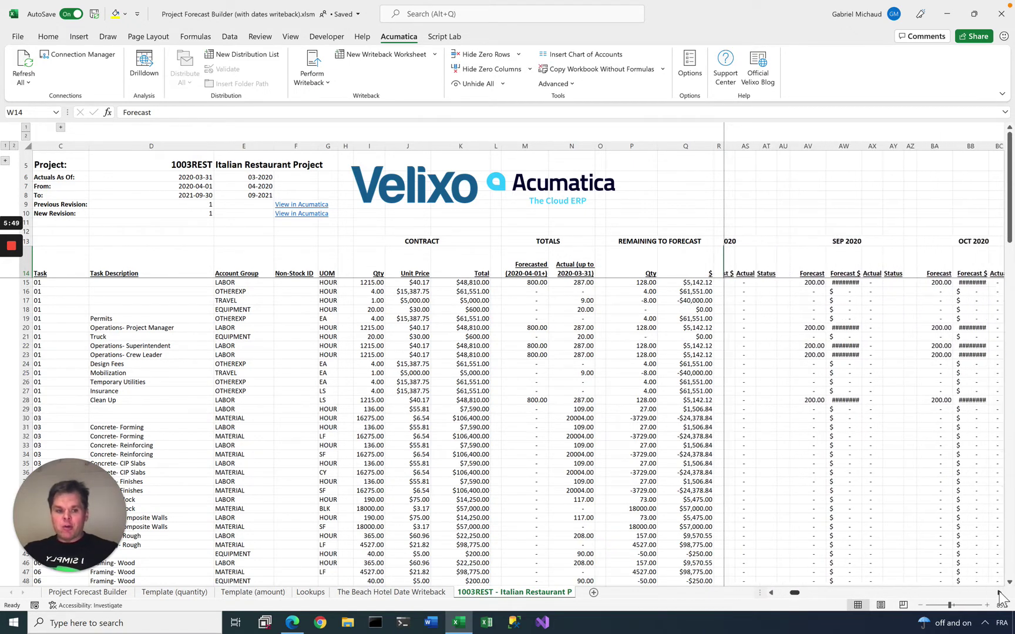
pyautogui.moveTo(813, 152); pyautogui.dragTo(825, 152)
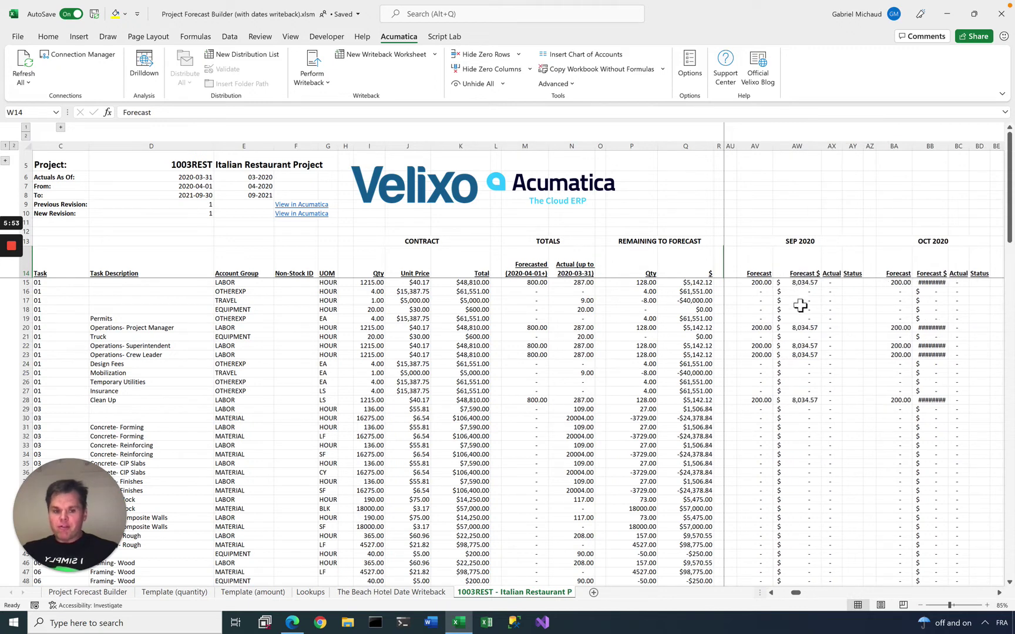
pyautogui.click(830, 284)
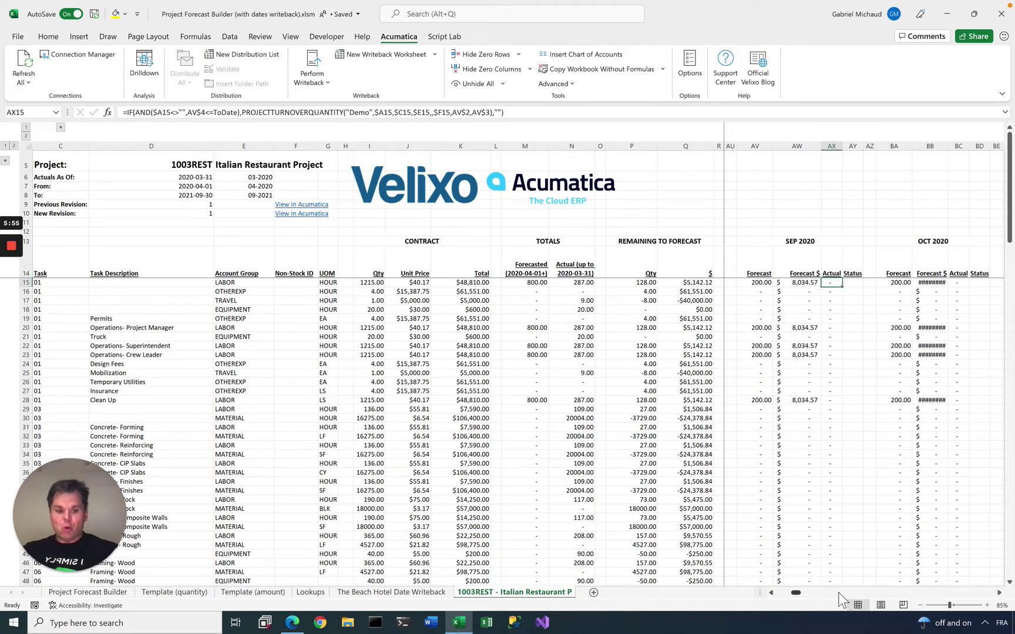
# Scroll right until the AUG 2021 and SEP 2021 forecast columns are in view
pyautogui.click(998, 593)
pyautogui.click(998, 592)
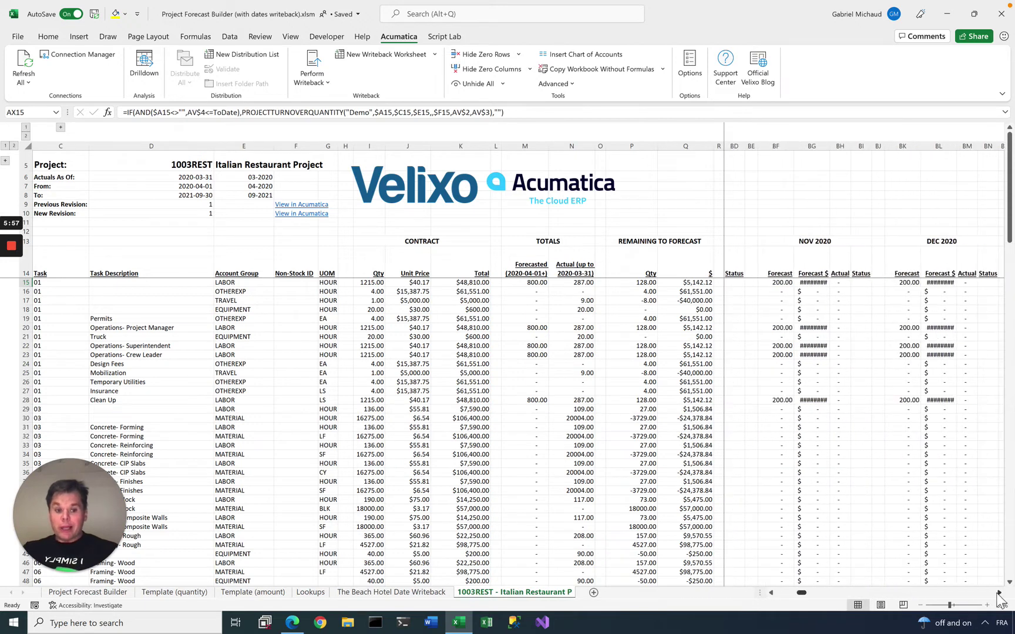
pyautogui.click(998, 592)
pyautogui.click(998, 592)
pyautogui.click(998, 593)
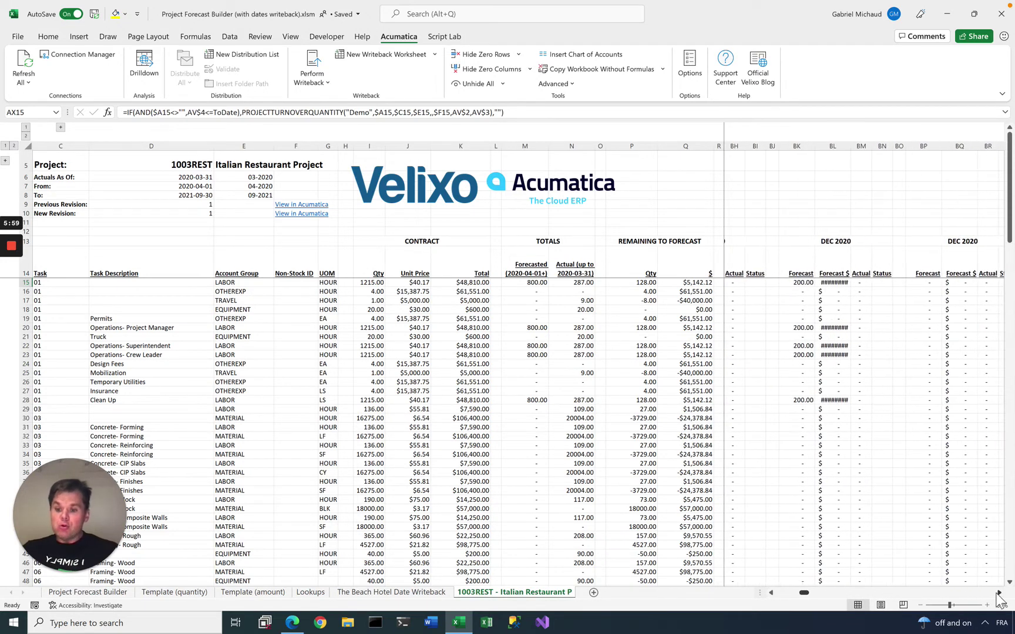
pyautogui.click(998, 592)
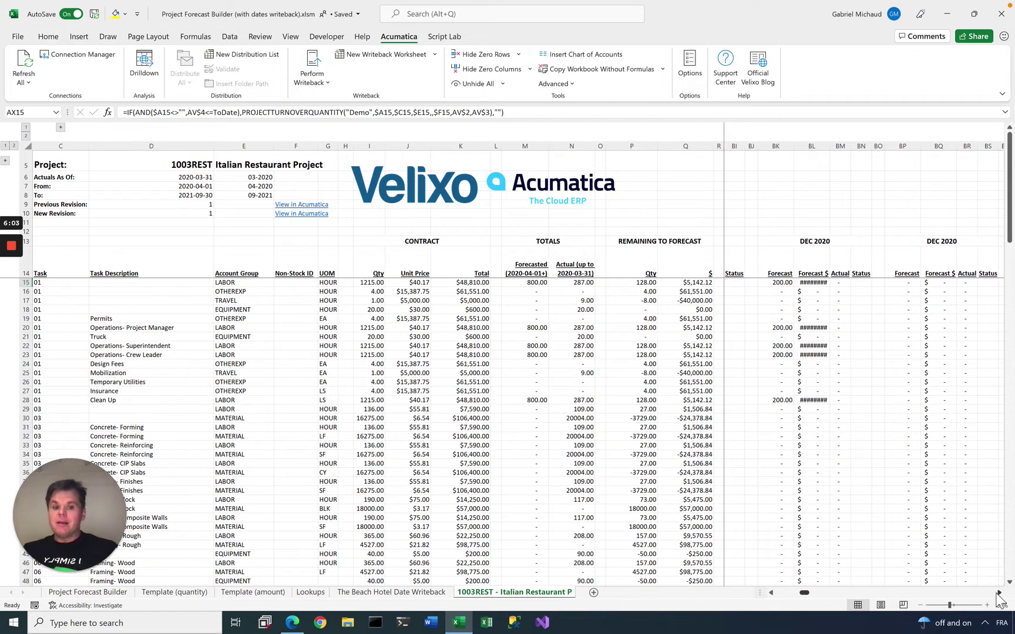
pyautogui.click(998, 592)
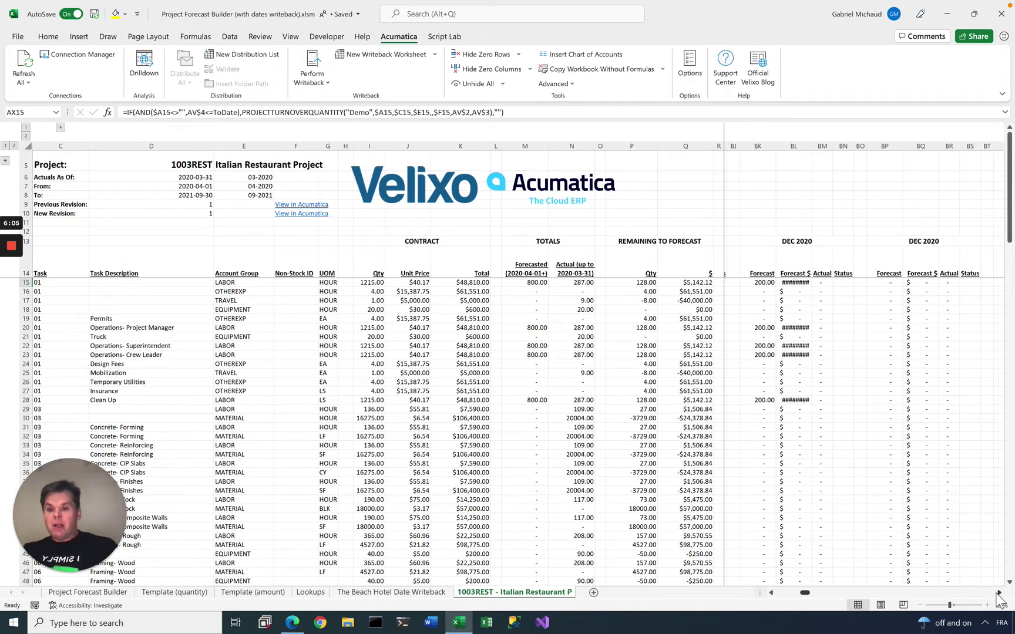
pyautogui.click(998, 592)
pyautogui.click(998, 593)
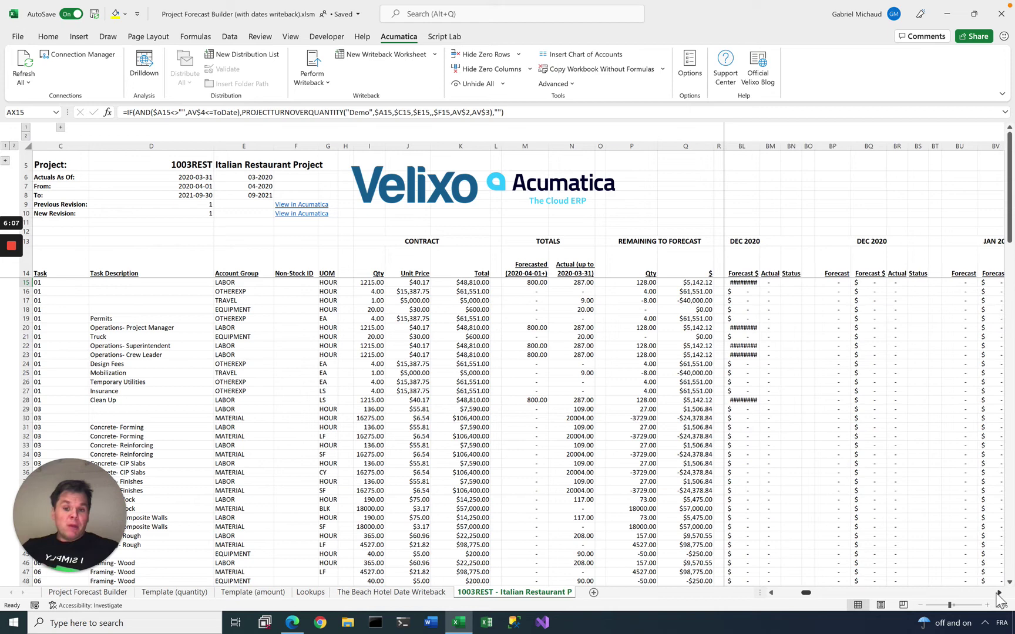
pyautogui.click(998, 592)
pyautogui.click(998, 593)
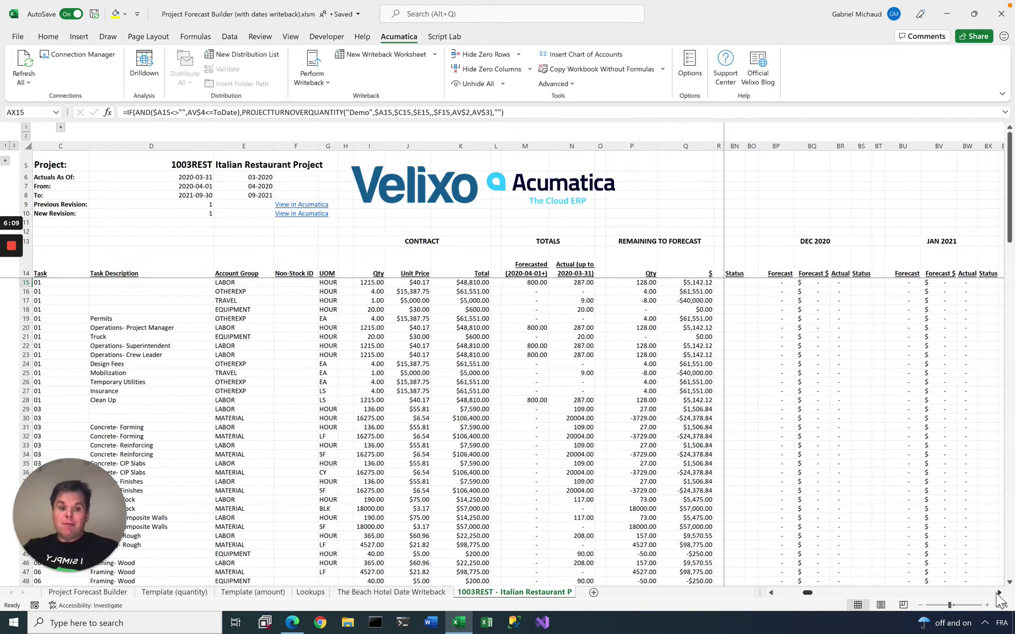
pyautogui.click(998, 593)
pyautogui.click(998, 593)
pyautogui.click(998, 592)
pyautogui.click(998, 592)
pyautogui.click(998, 592)
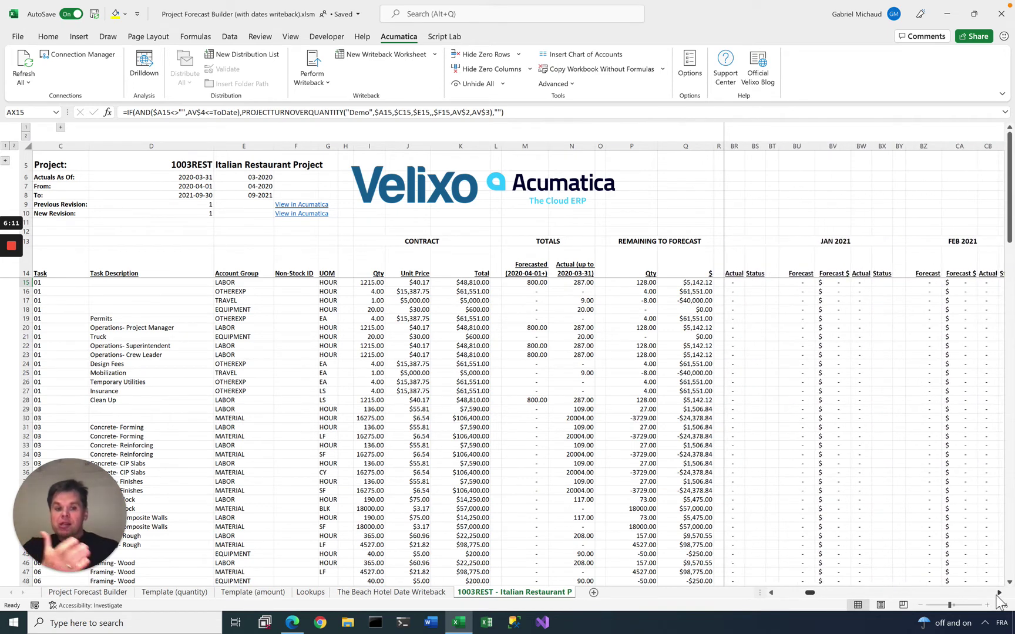
pyautogui.click(998, 593)
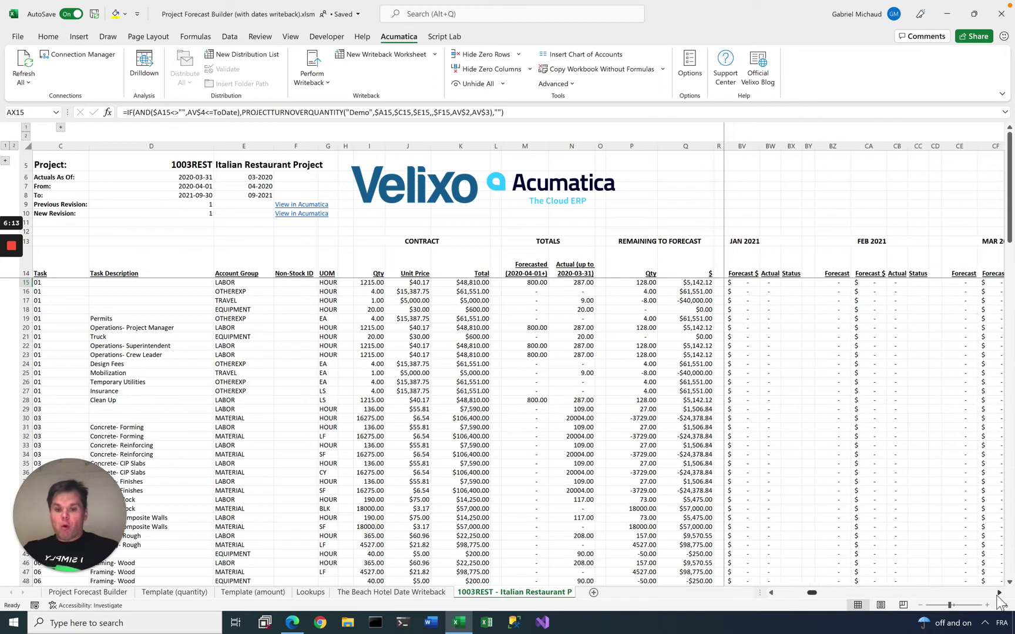
pyautogui.click(998, 592)
pyautogui.click(998, 593)
pyautogui.click(999, 593)
pyautogui.click(998, 592)
pyautogui.click(998, 592)
pyautogui.click(998, 593)
pyautogui.click(999, 593)
pyautogui.click(998, 592)
pyautogui.click(998, 593)
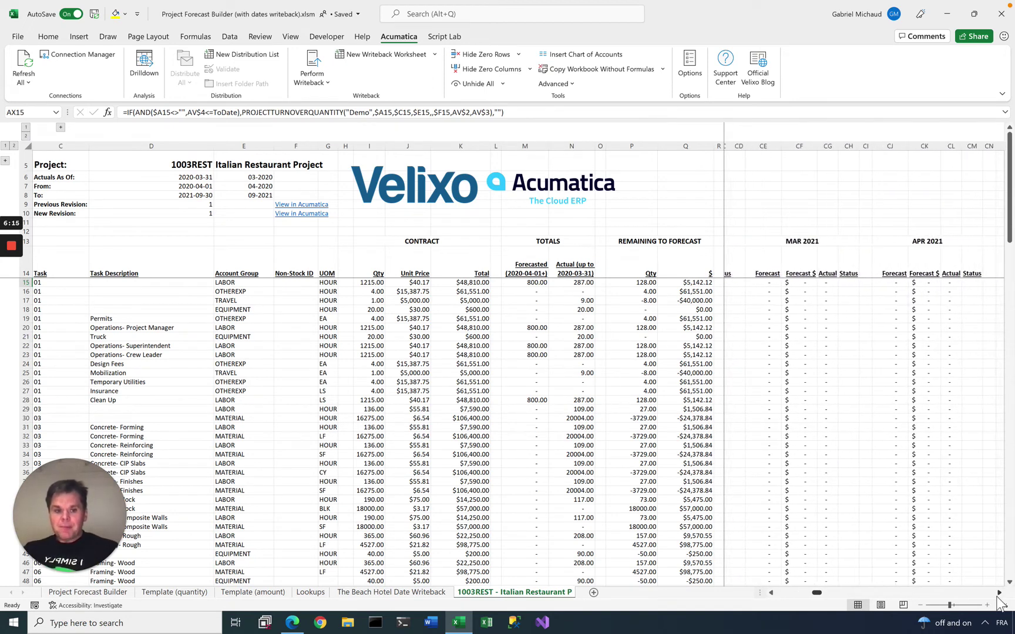
pyautogui.click(998, 592)
pyautogui.click(998, 593)
pyautogui.click(998, 592)
pyautogui.click(998, 592)
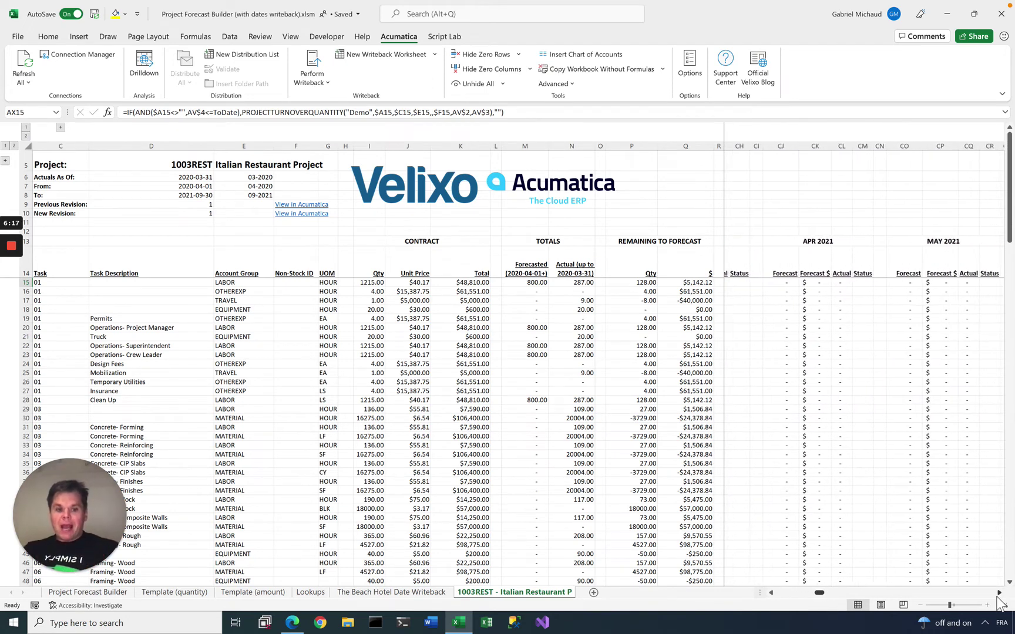
pyautogui.click(998, 592)
pyautogui.click(998, 592)
pyautogui.click(998, 592)
pyautogui.click(998, 592)
pyautogui.click(998, 593)
pyautogui.click(998, 592)
pyautogui.click(999, 592)
pyautogui.click(998, 593)
pyautogui.click(998, 592)
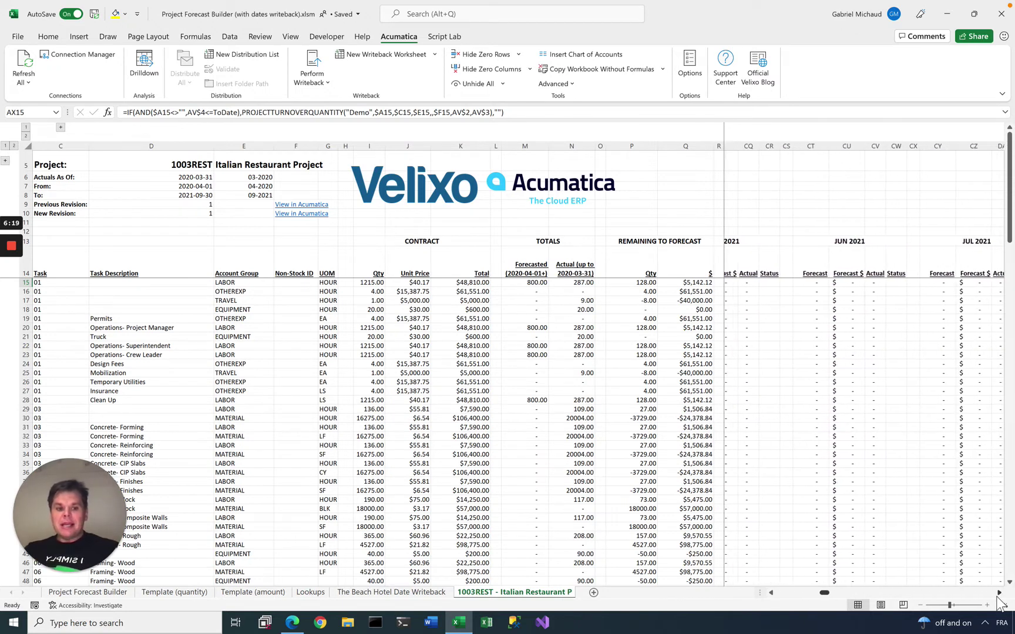
pyautogui.click(999, 593)
pyautogui.click(998, 593)
pyautogui.click(998, 593)
pyautogui.click(999, 592)
pyautogui.click(998, 592)
pyautogui.click(998, 592)
pyautogui.click(998, 592)
pyautogui.click(998, 592)
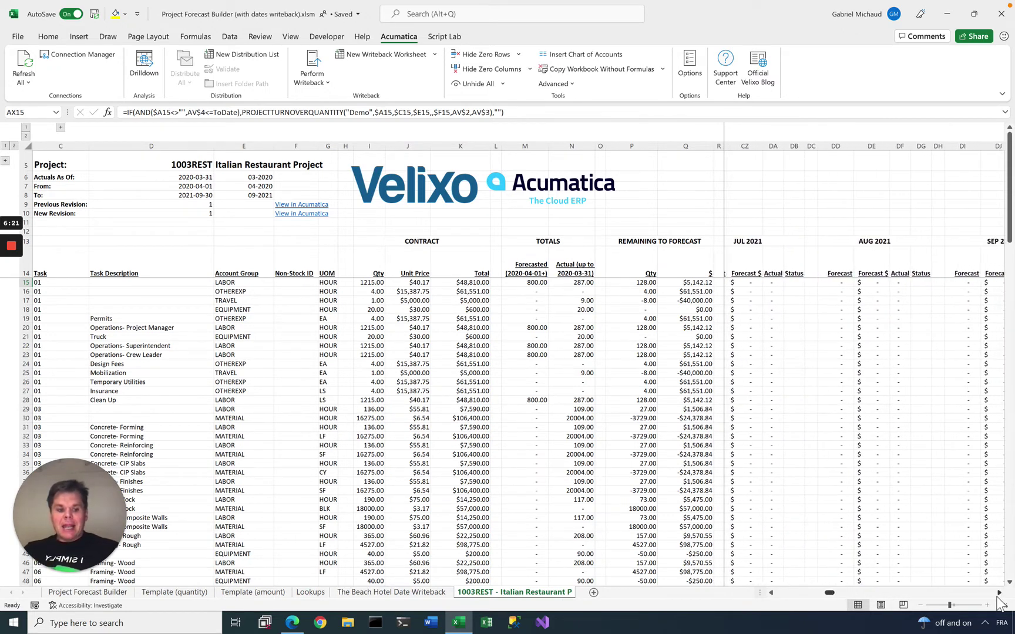
pyautogui.click(998, 592)
pyautogui.click(998, 592)
pyautogui.click(998, 593)
pyautogui.click(998, 592)
pyautogui.click(998, 592)
pyautogui.click(999, 592)
pyautogui.click(998, 592)
pyautogui.click(998, 593)
pyautogui.click(998, 593)
pyautogui.click(998, 592)
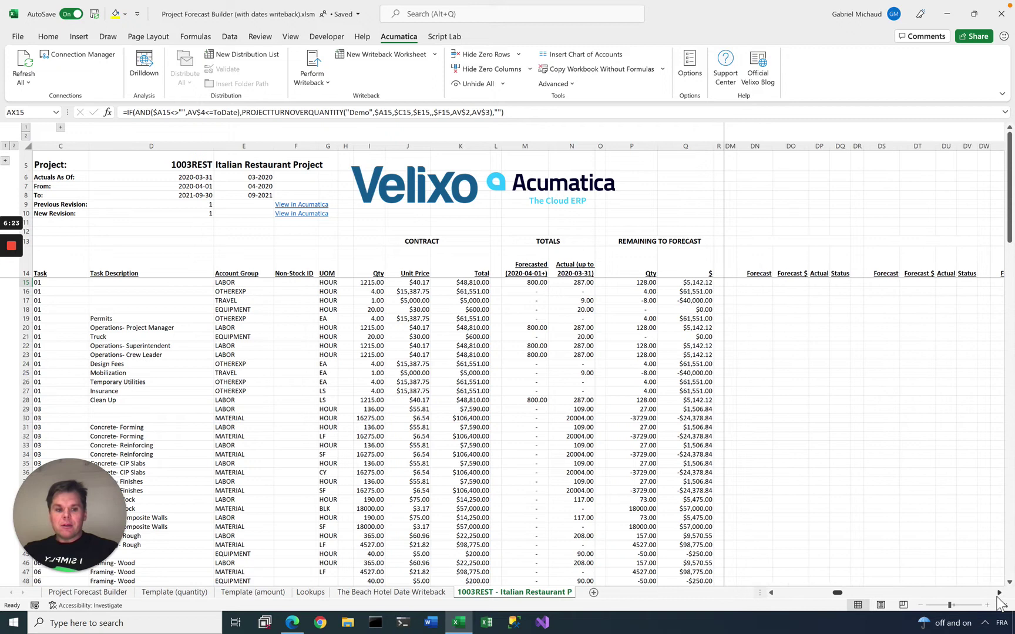
pyautogui.click(998, 593)
pyautogui.click(998, 592)
pyautogui.click(773, 597)
pyautogui.click(772, 597)
pyautogui.click(772, 596)
pyautogui.click(773, 596)
pyautogui.click(773, 597)
pyautogui.click(773, 596)
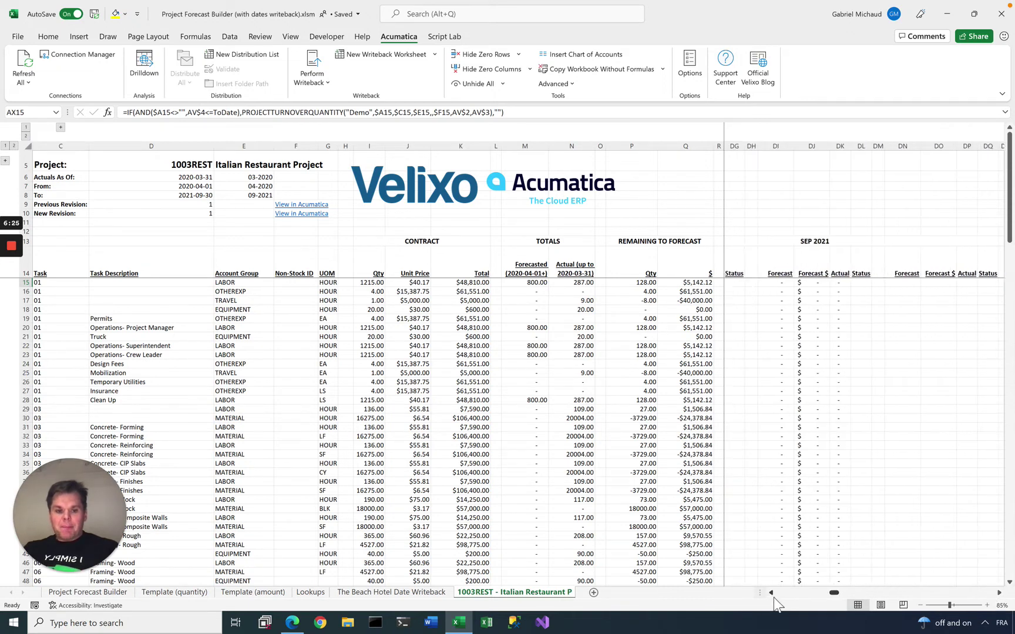
pyautogui.click(773, 596)
pyautogui.click(773, 597)
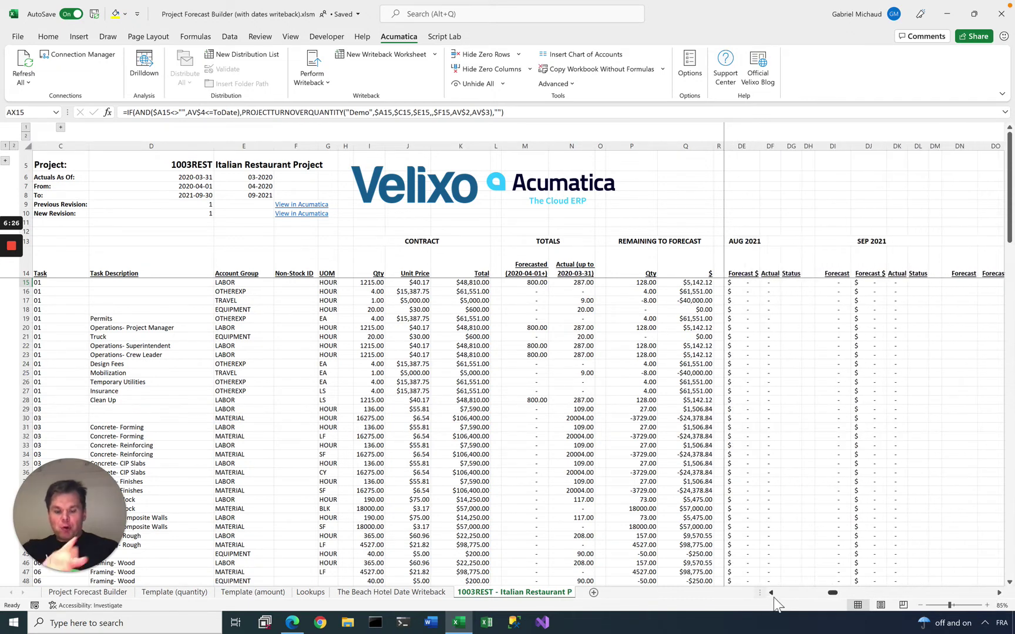
# Forecast 65 hours for SEP 2021 on the first LABOR line and check its 2,611.23 amount
pyautogui.click(835, 283)
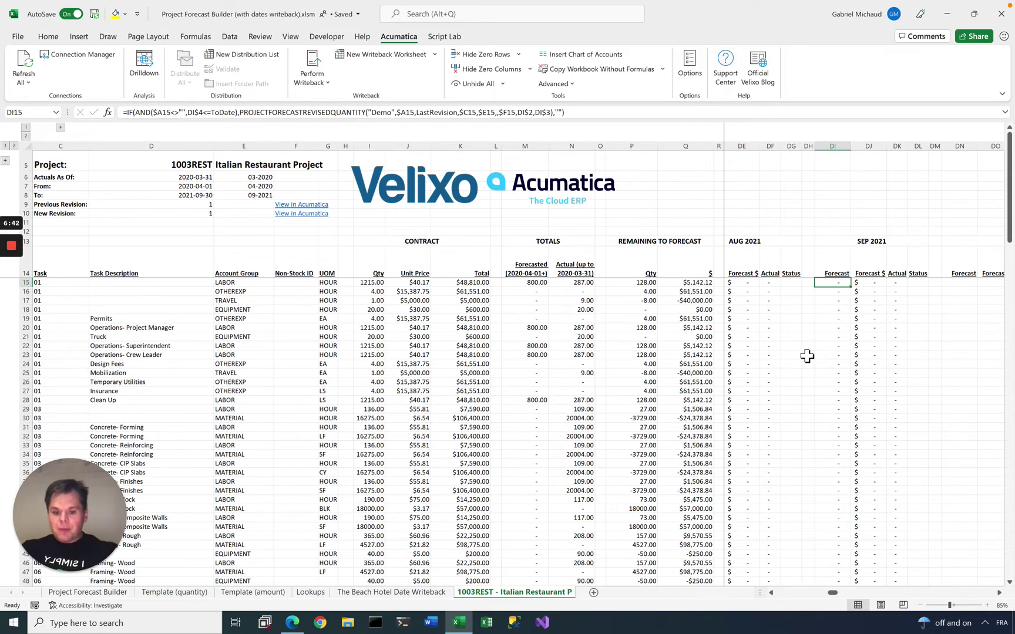
pyautogui.write('65')
pyautogui.press('Return')
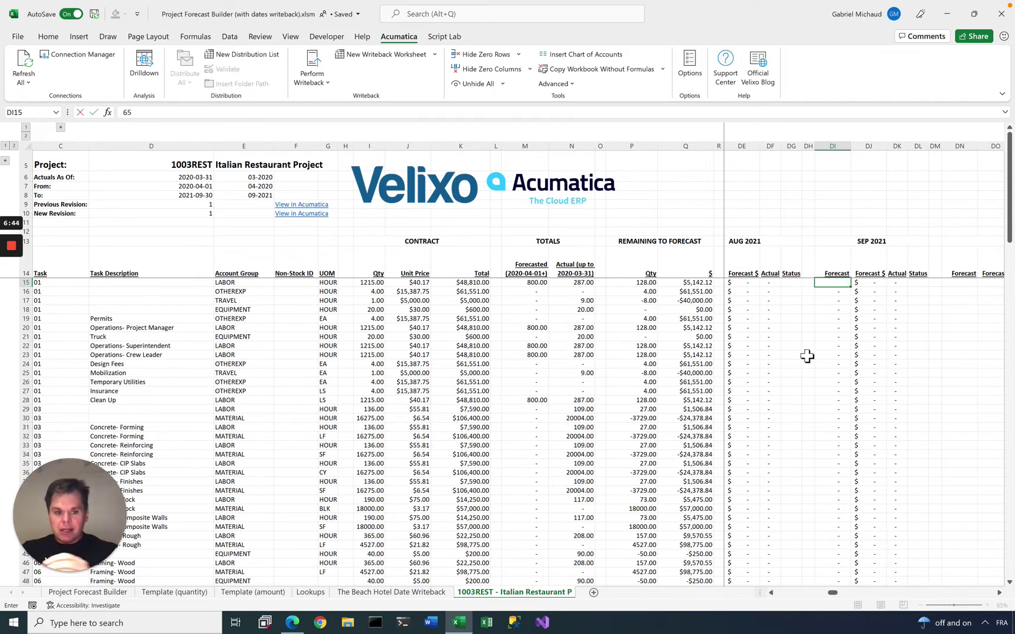
pyautogui.moveTo(887, 153); pyautogui.dragTo(907, 149)
pyautogui.click(881, 283)
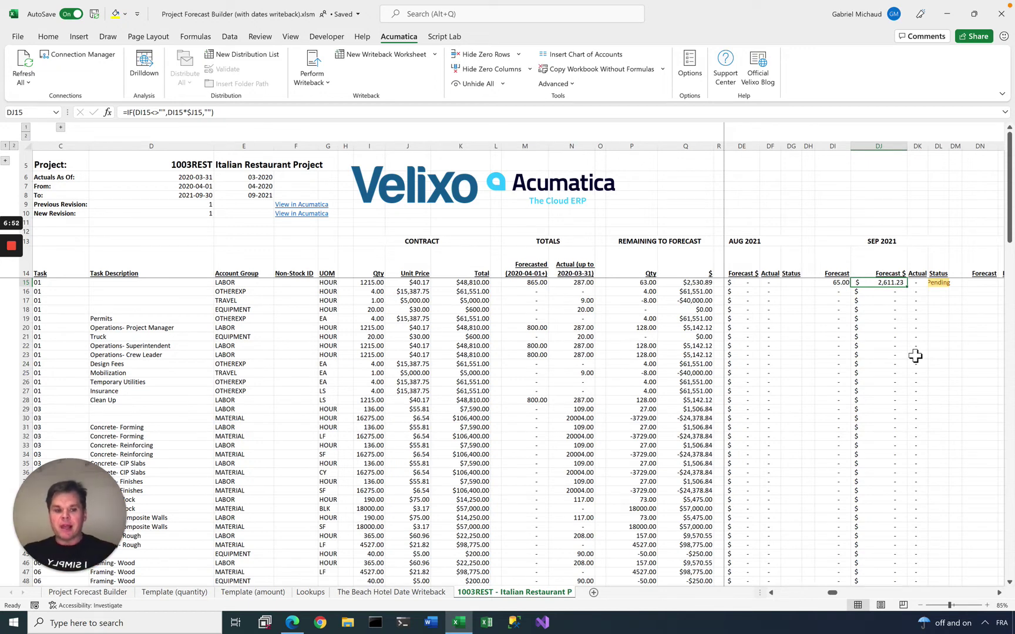
pyautogui.click(416, 284)
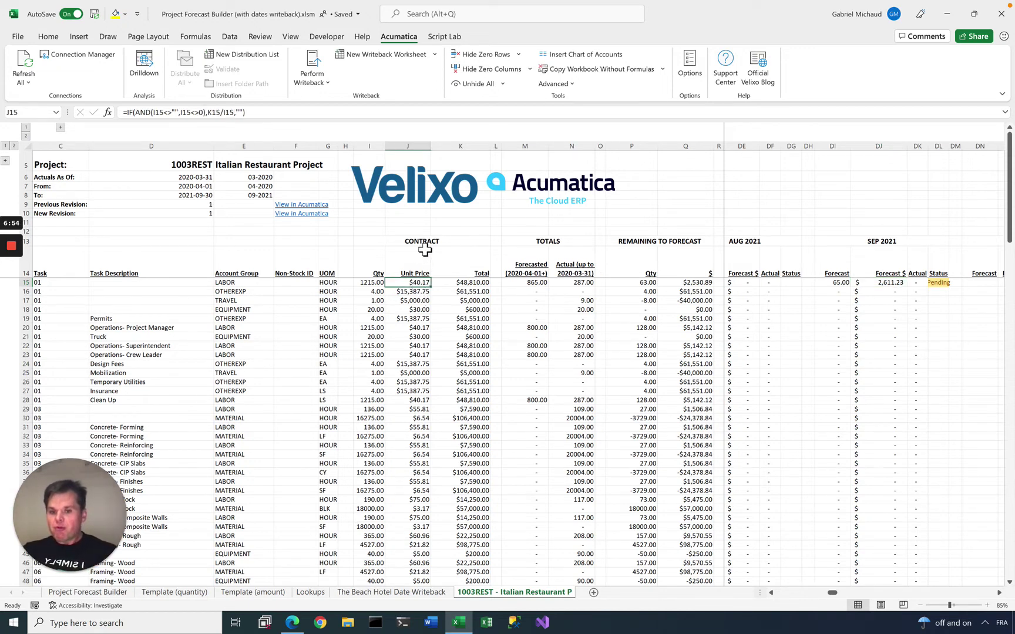
pyautogui.click(840, 284)
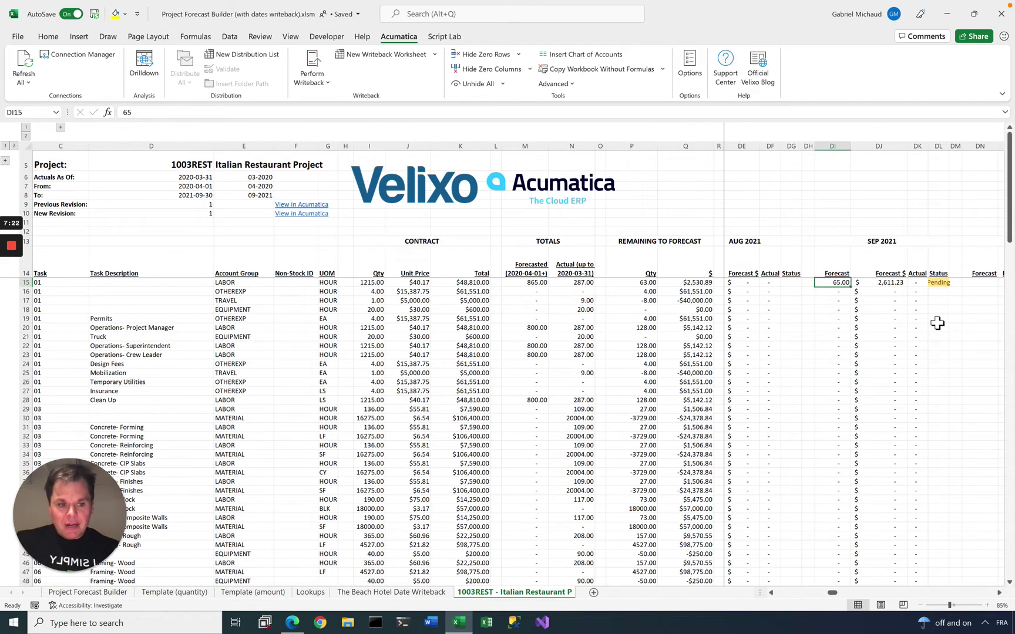
# Forecast 15 hours for AUG 2021 on the same LABOR line
pyautogui.press('Left')
pyautogui.press('Left')
pyautogui.press('Left')
pyautogui.press('Left')
pyautogui.press('Left')
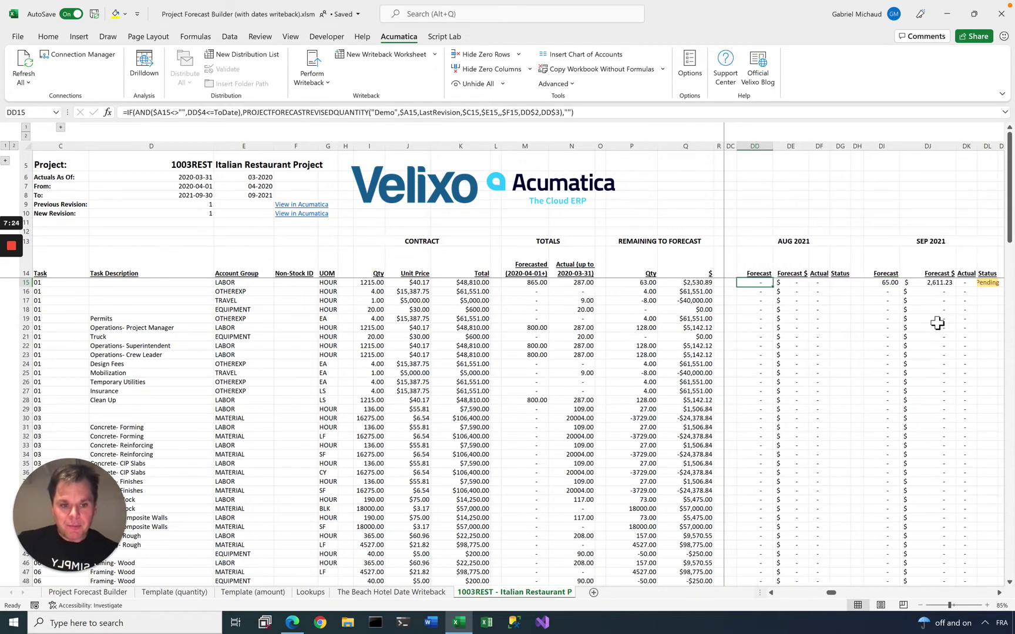
pyautogui.write('15')
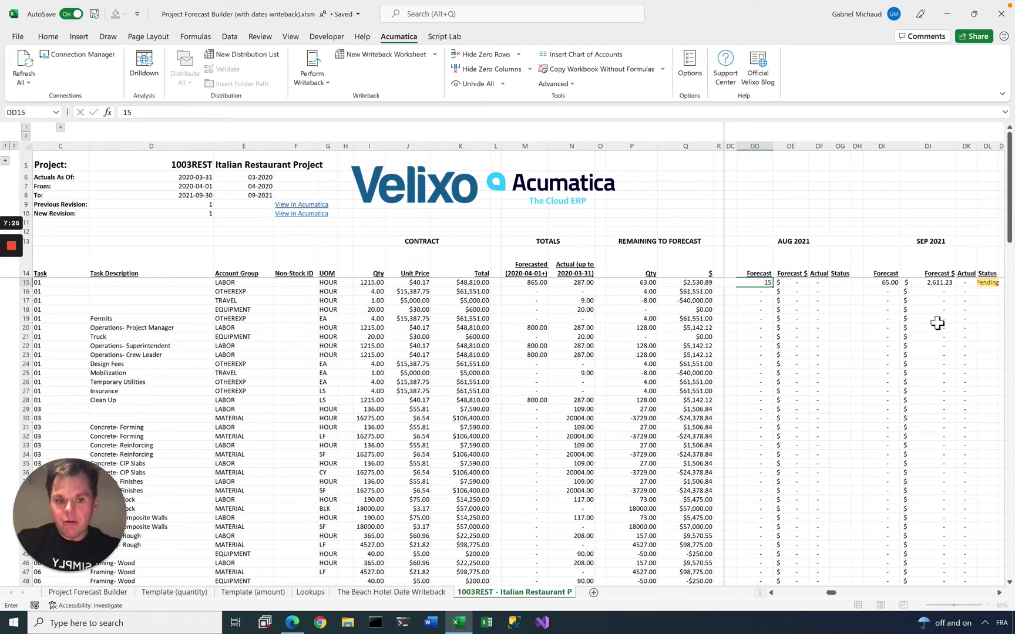
pyautogui.press('Return')
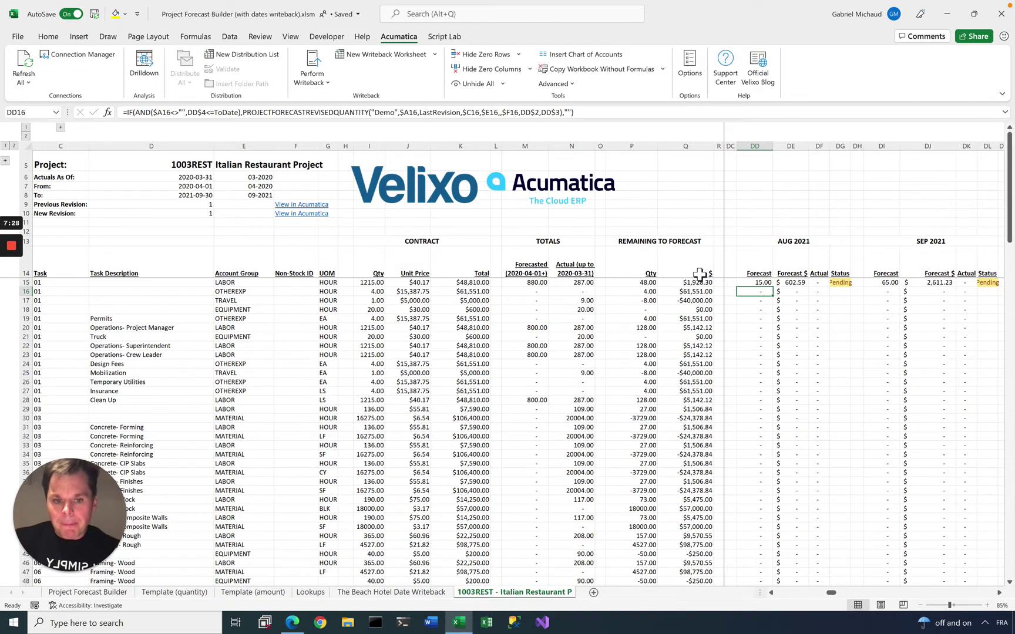
pyautogui.moveTo(633, 146); pyautogui.dragTo(678, 146)
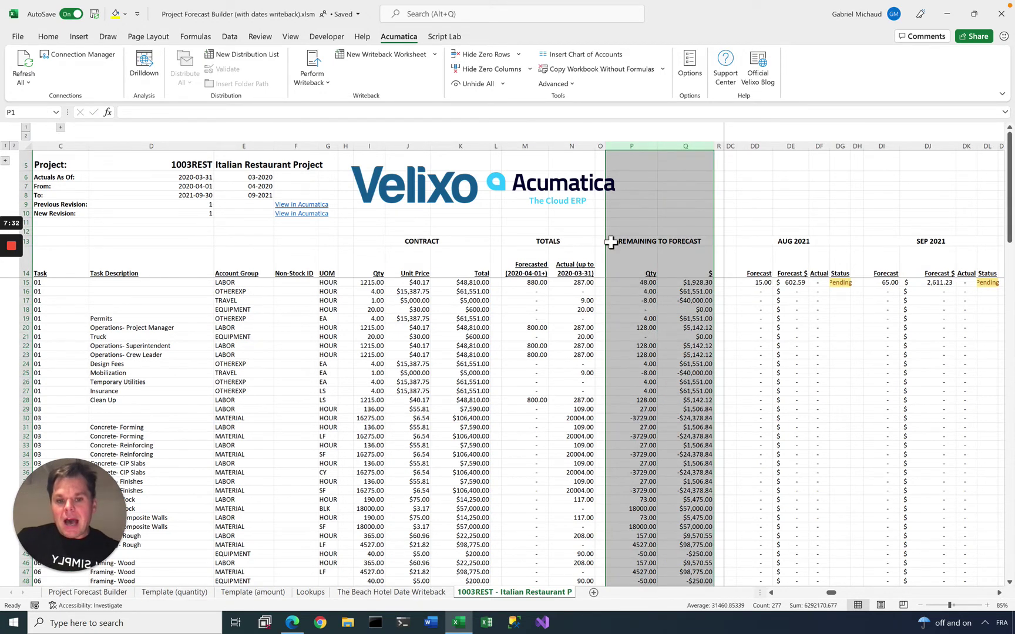
pyautogui.click(524, 145)
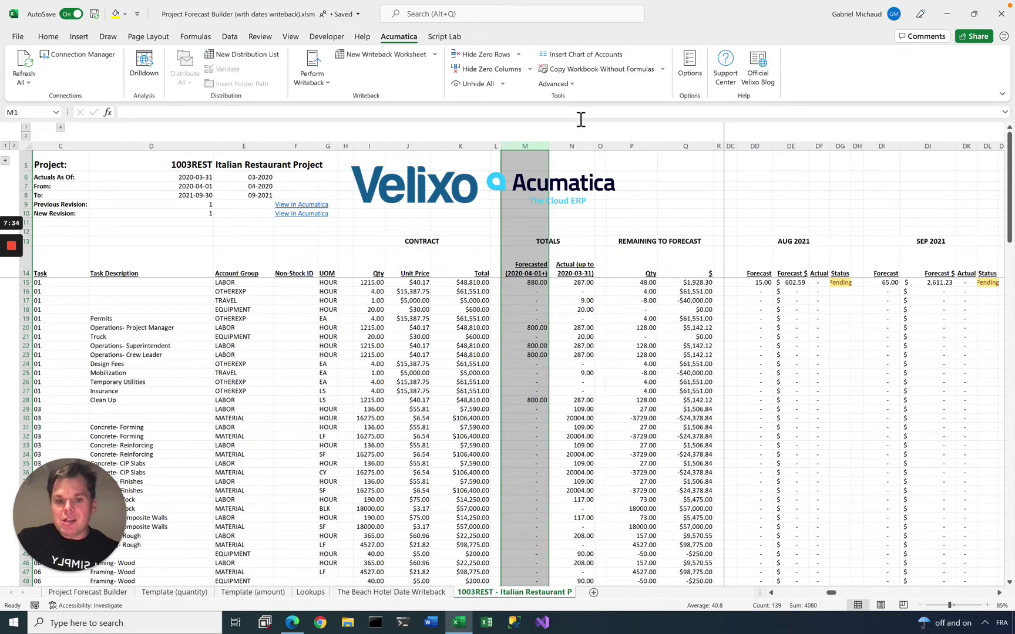
pyautogui.click(570, 147)
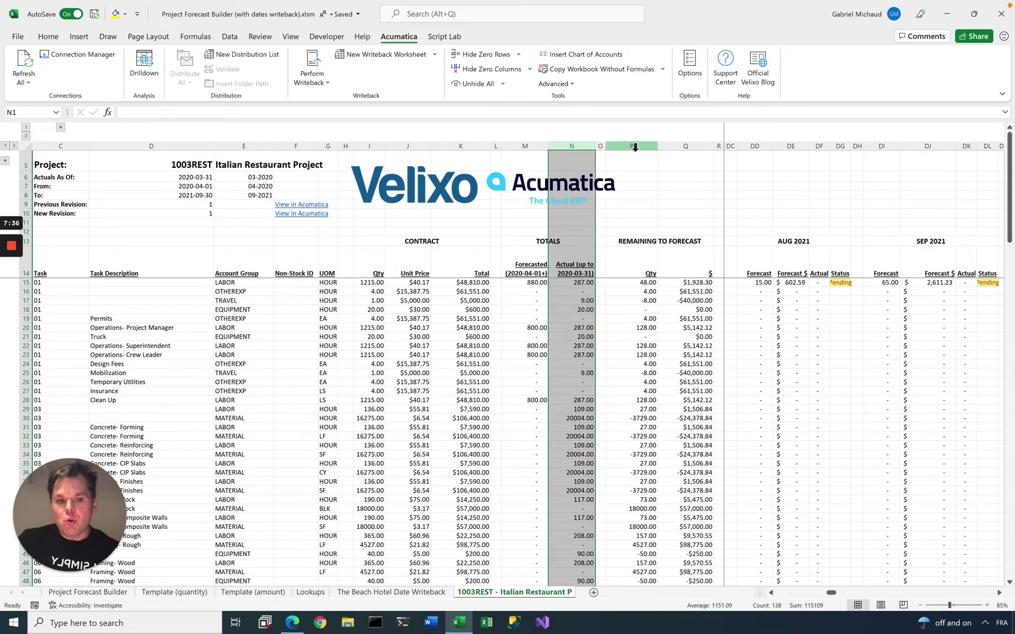
pyautogui.moveTo(636, 147); pyautogui.dragTo(671, 146)
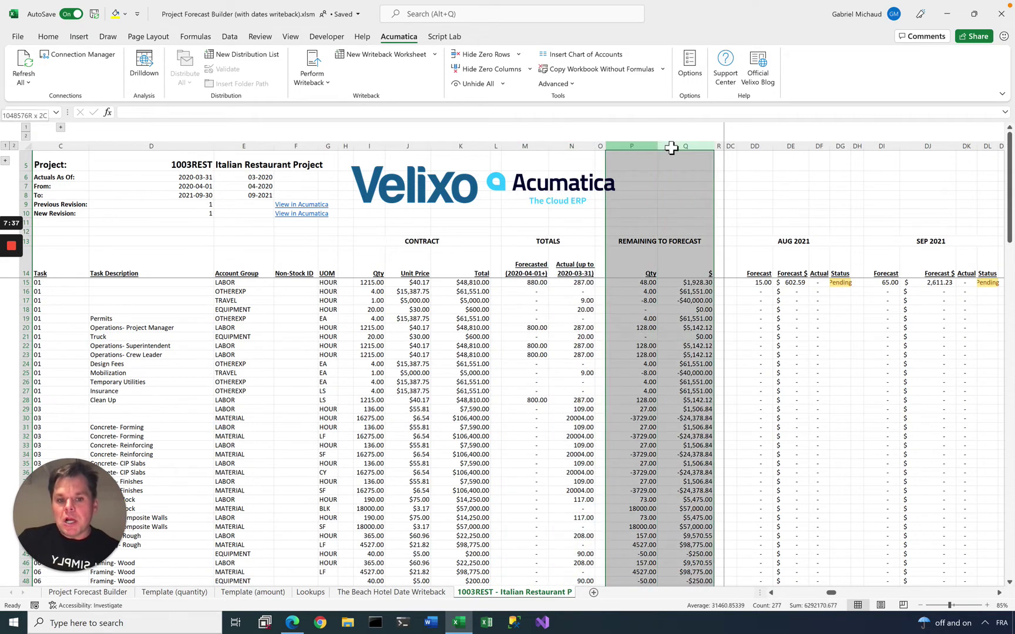
pyautogui.doubleClick(634, 284)
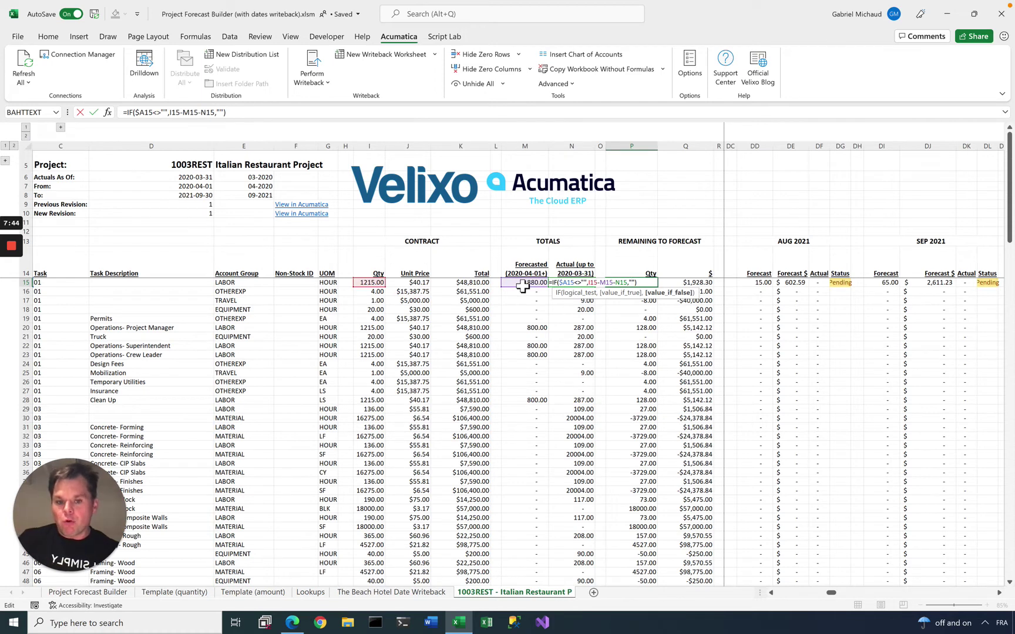
pyautogui.press('Escape')
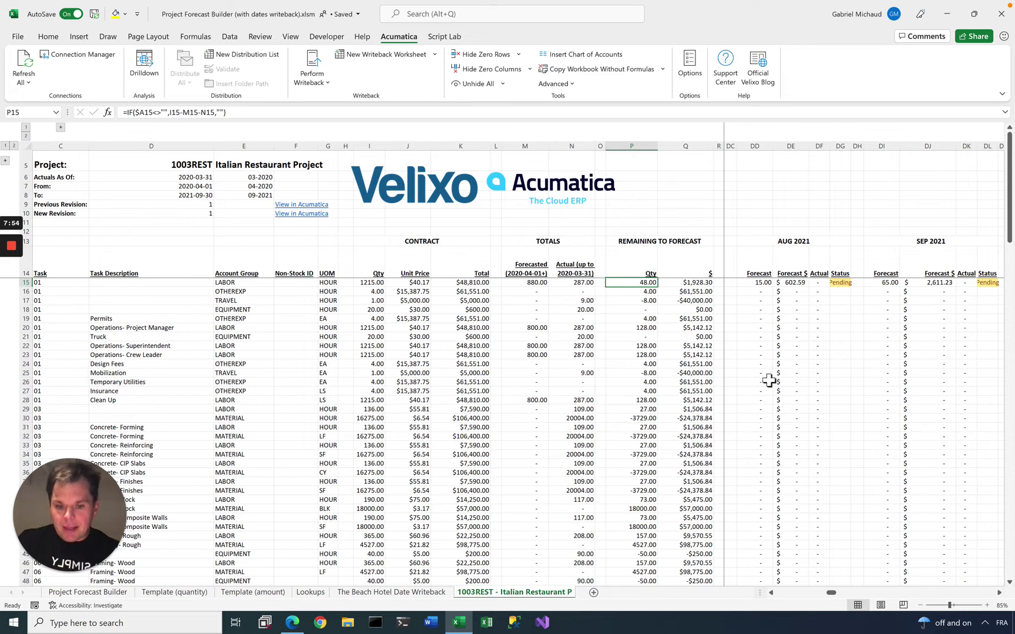
# Enter 35-hour forecasts for the Concrete- Forming LABOR line on row 31
pyautogui.click(366, 429)
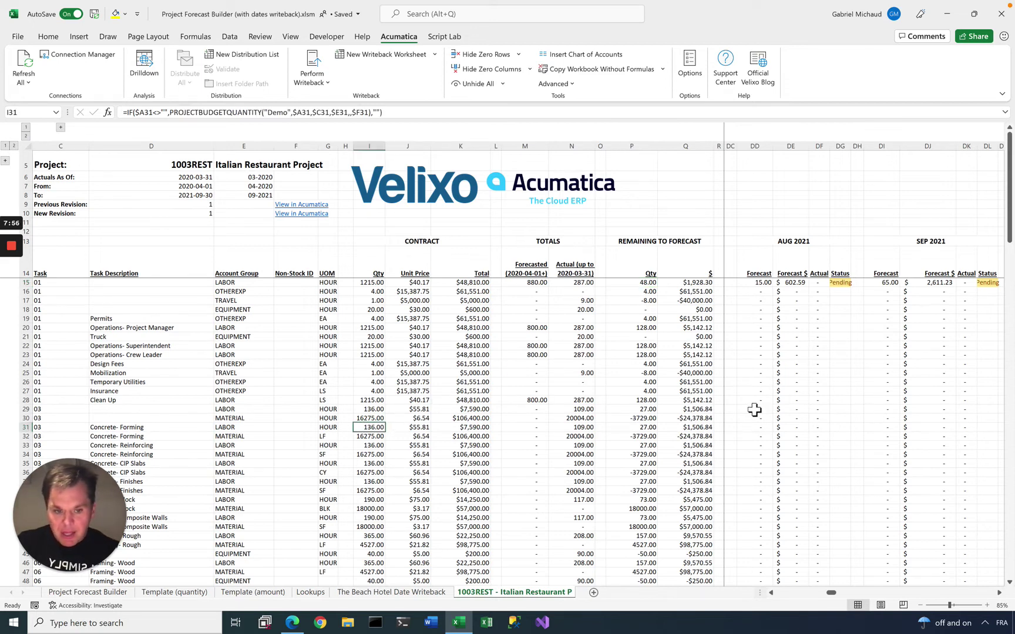
pyautogui.click(754, 418)
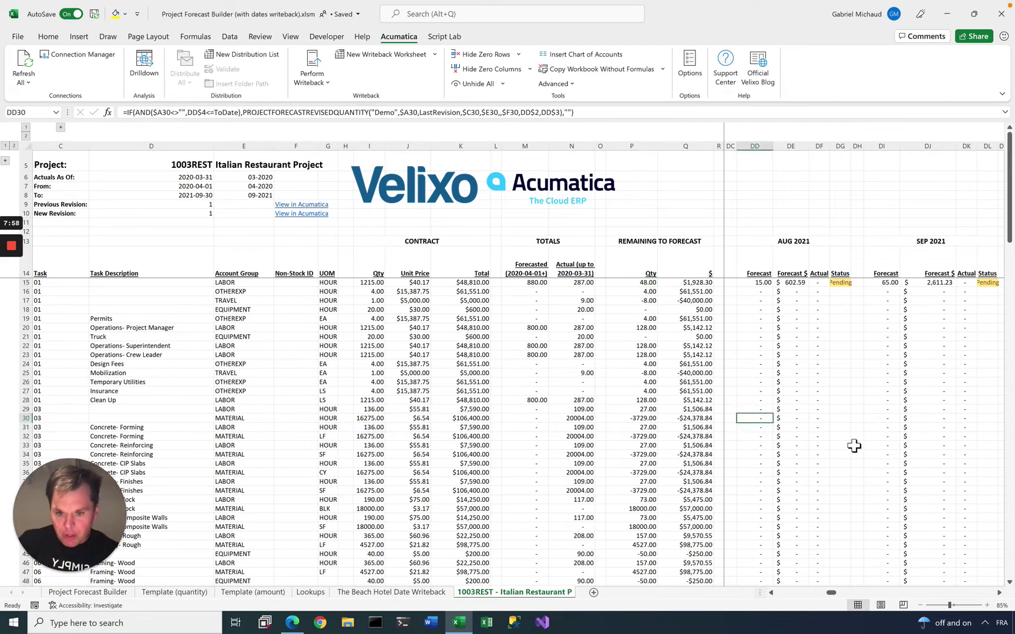
pyautogui.press('Down')
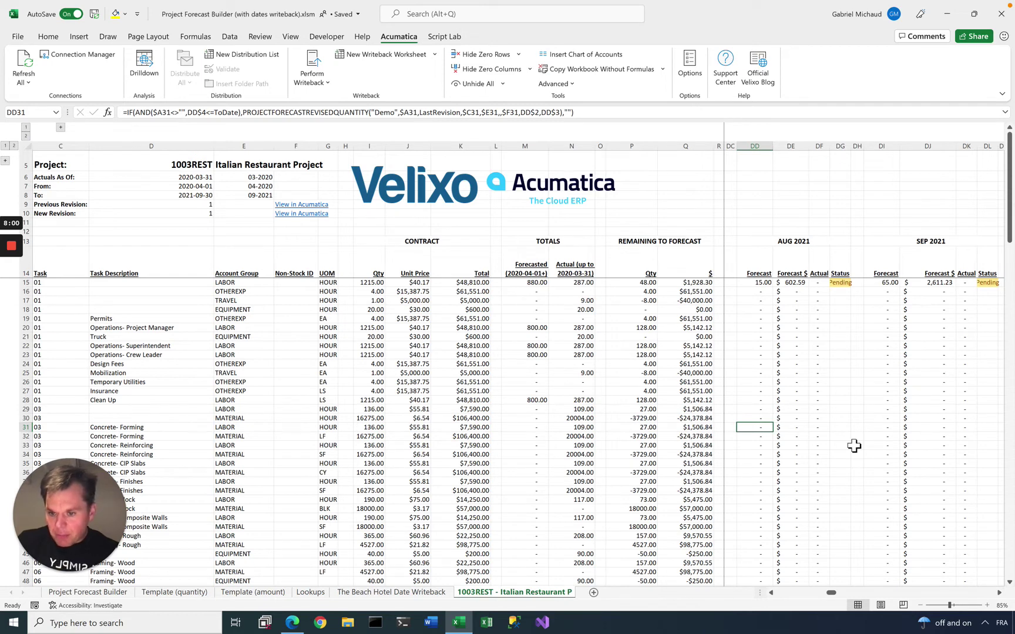
pyautogui.write('35')
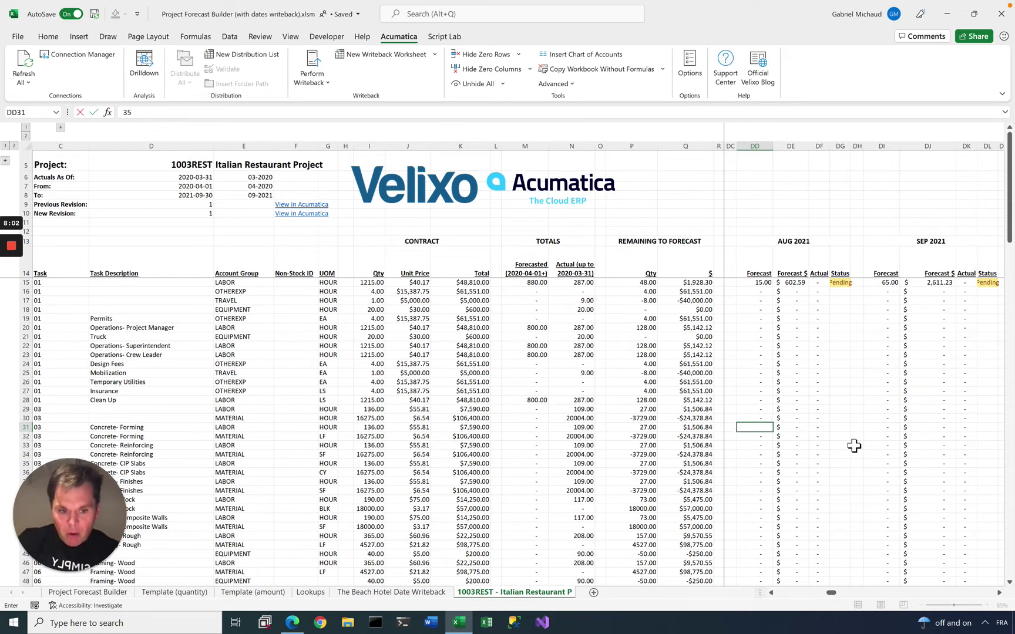
pyautogui.press('Tab')
pyautogui.press('Tab')
pyautogui.press('Tab')
pyautogui.press('Tab')
pyautogui.press('Tab')
pyautogui.write('3')
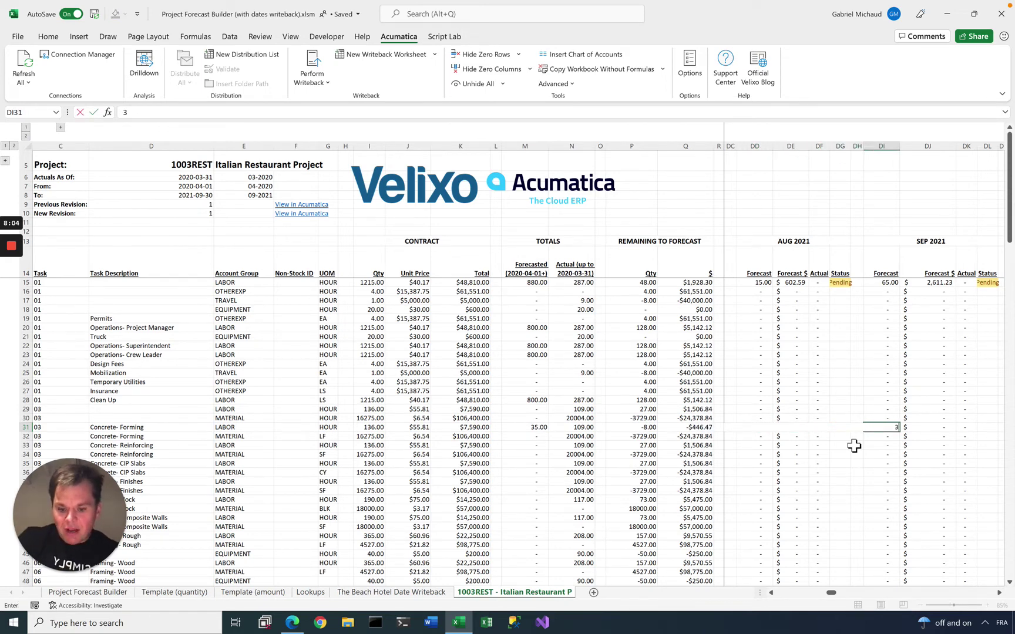
pyautogui.press('Tab')
pyautogui.press('Down')
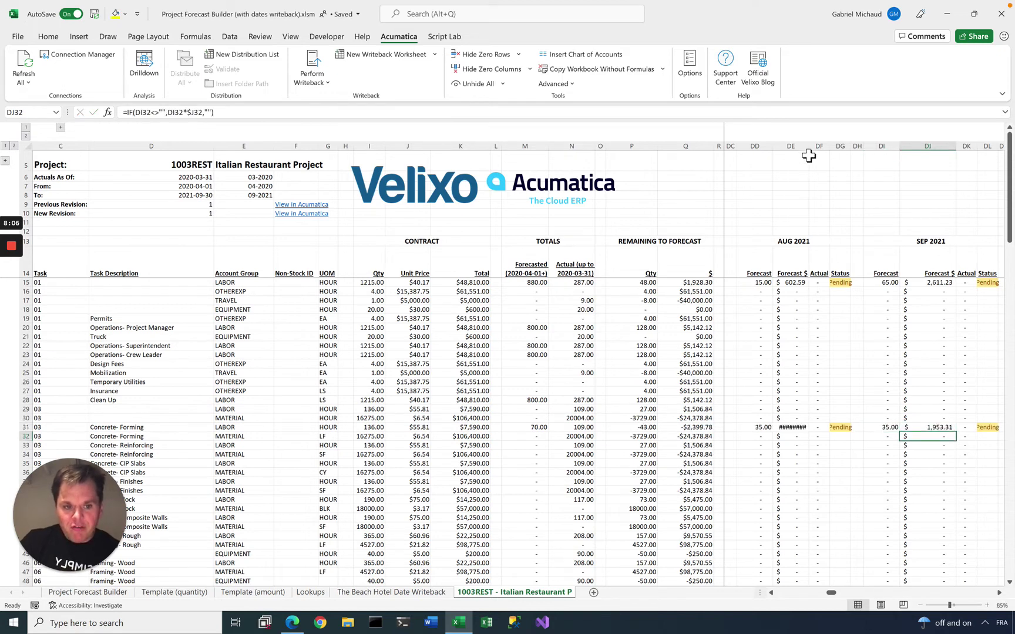
# Widen the August amount column and write the current worksheet back to Acumatica
pyautogui.moveTo(808, 151); pyautogui.dragTo(810, 151)
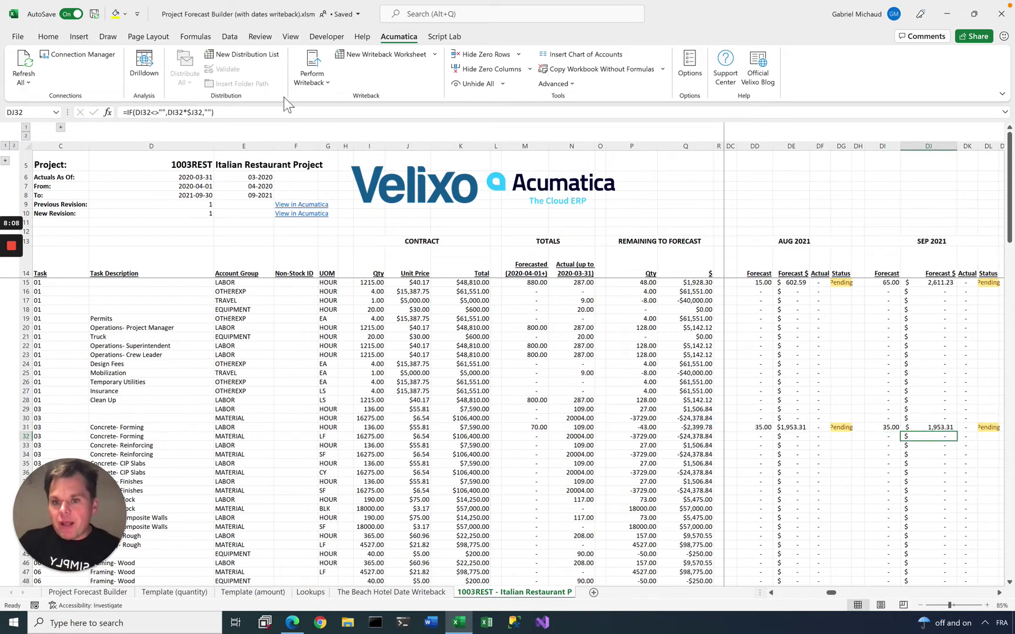
pyautogui.click(311, 75)
pyautogui.click(325, 100)
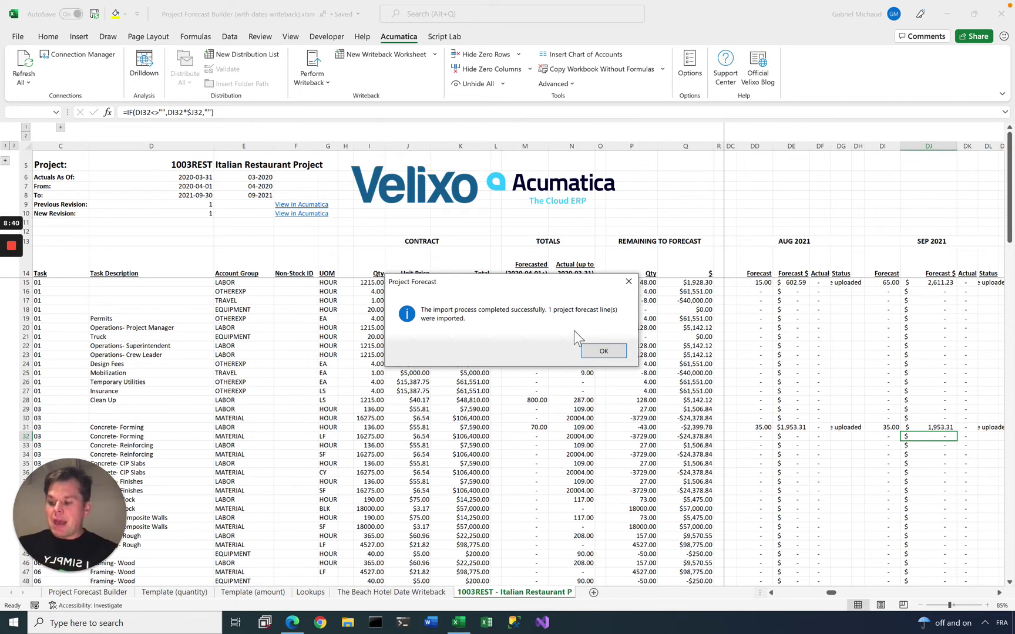
# Dismiss the import-complete message and go to The Beach Hotel Date Writeback sheet
pyautogui.click(598, 351)
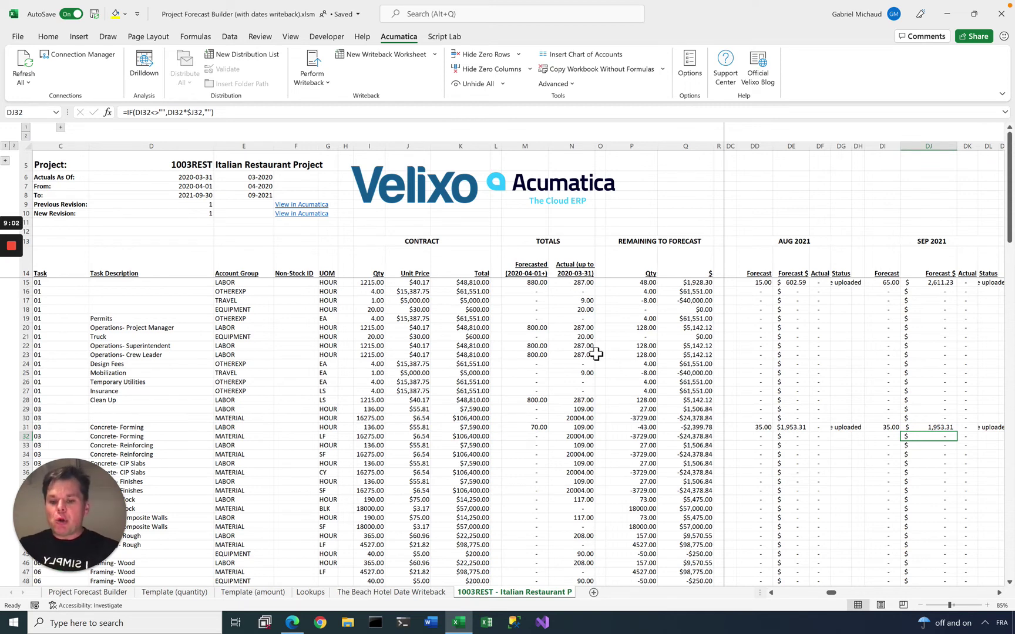
pyautogui.click(421, 593)
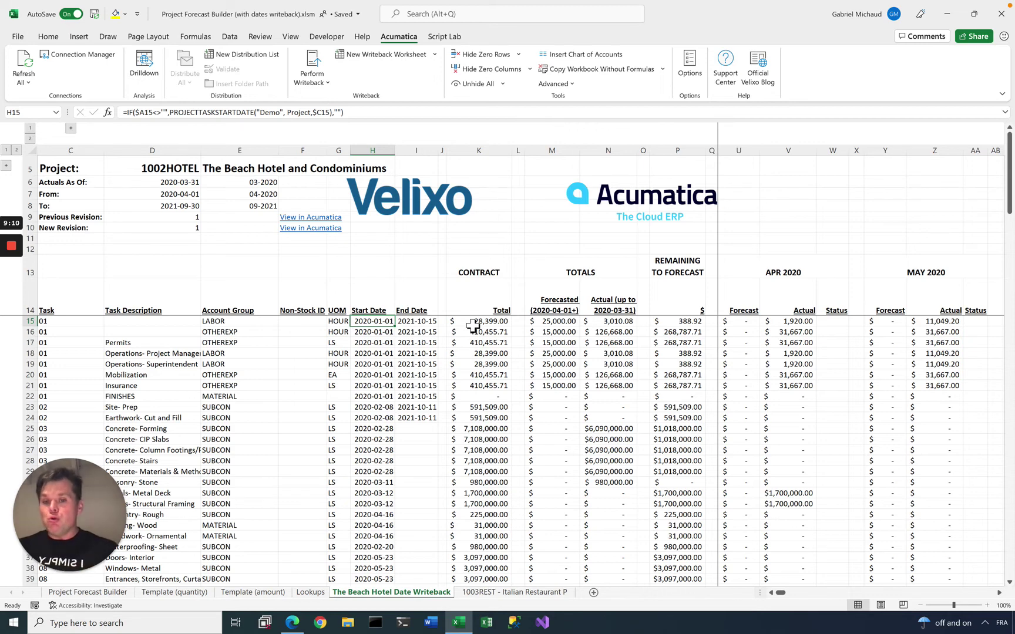
# Abandon the WRITEBACK formula in J11 and change I15's end date to 2021-10-16
pyautogui.click(441, 238)
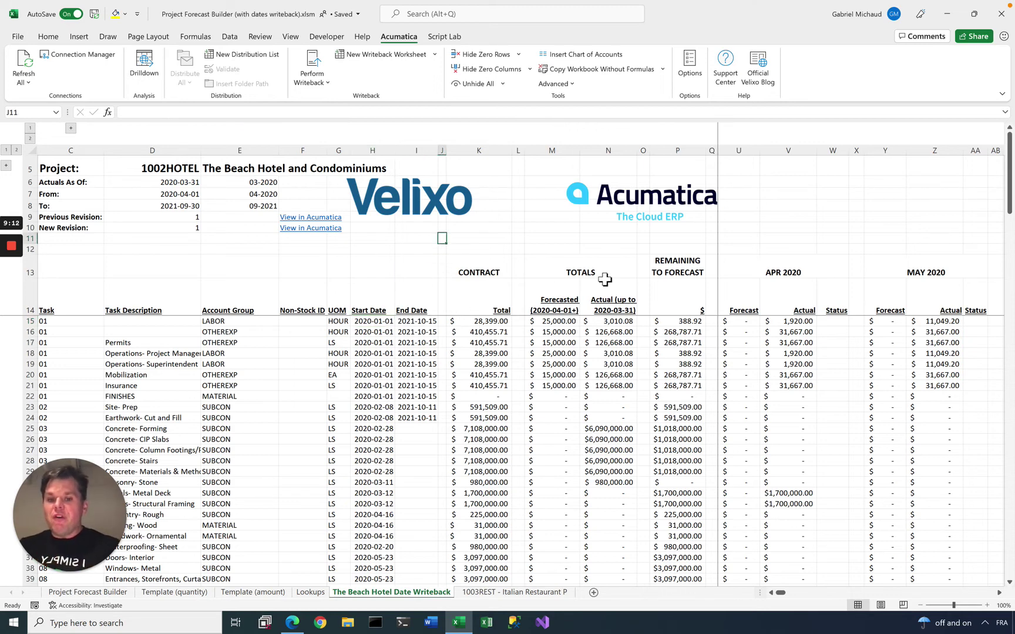
pyautogui.write('=WRITEBACK(')
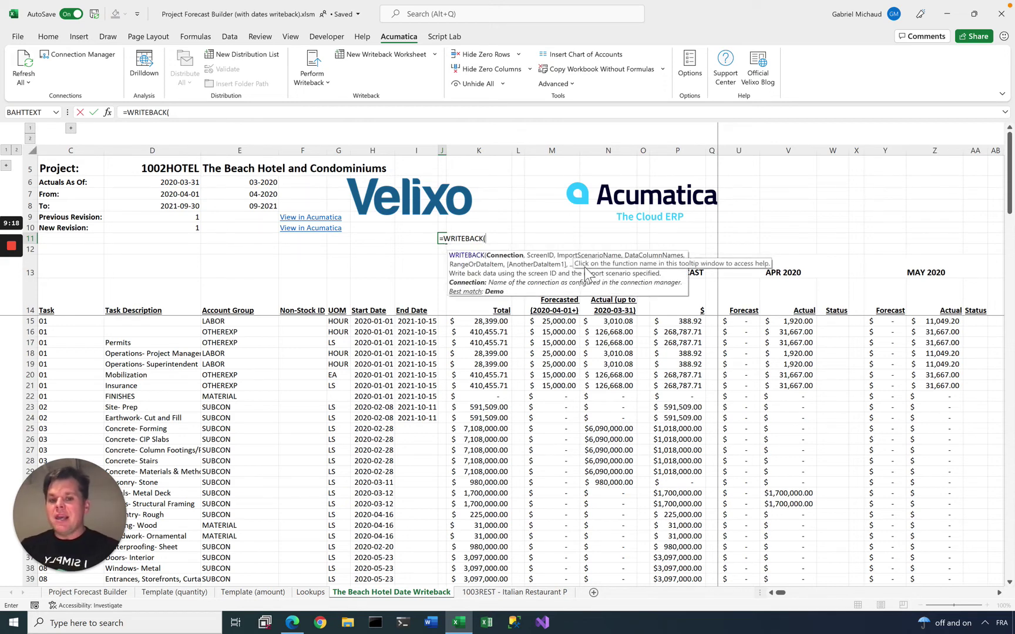
pyautogui.press('Escape')
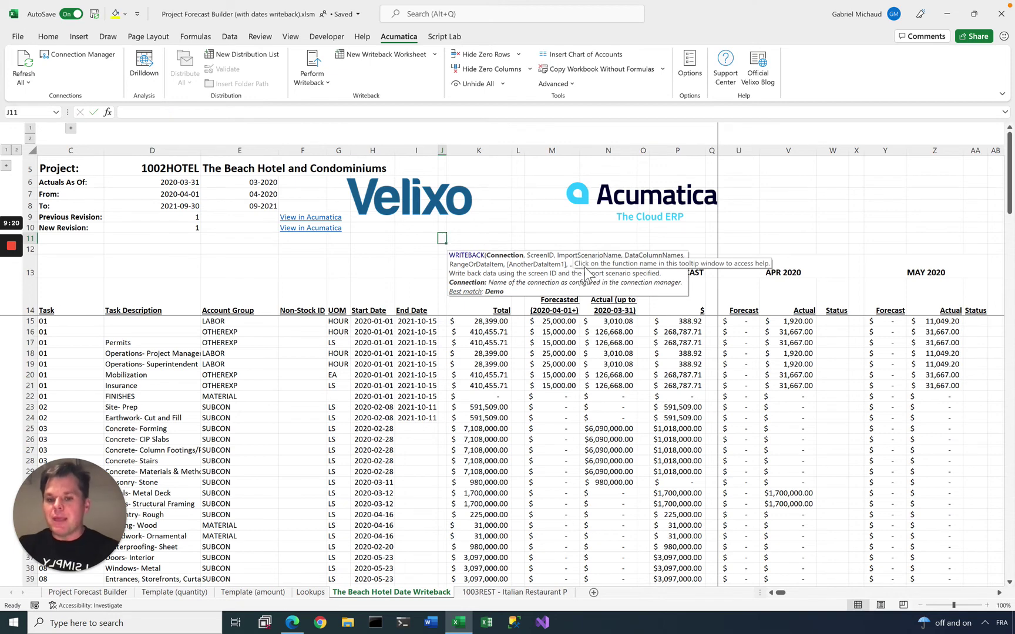
pyautogui.doubleClick(435, 320)
pyautogui.press('Escape')
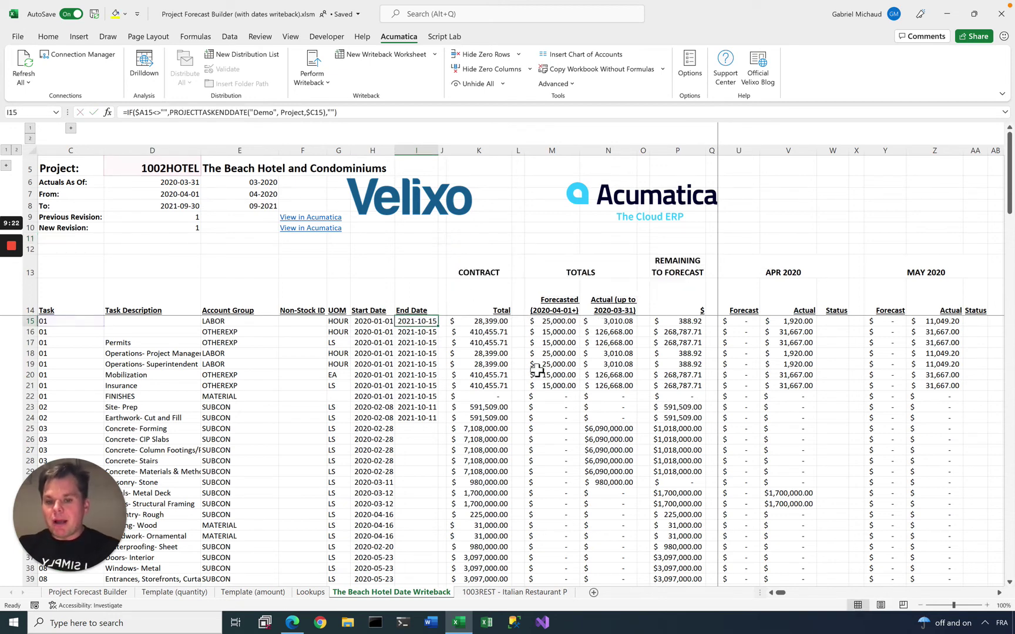
pyautogui.write('2021-10-16')
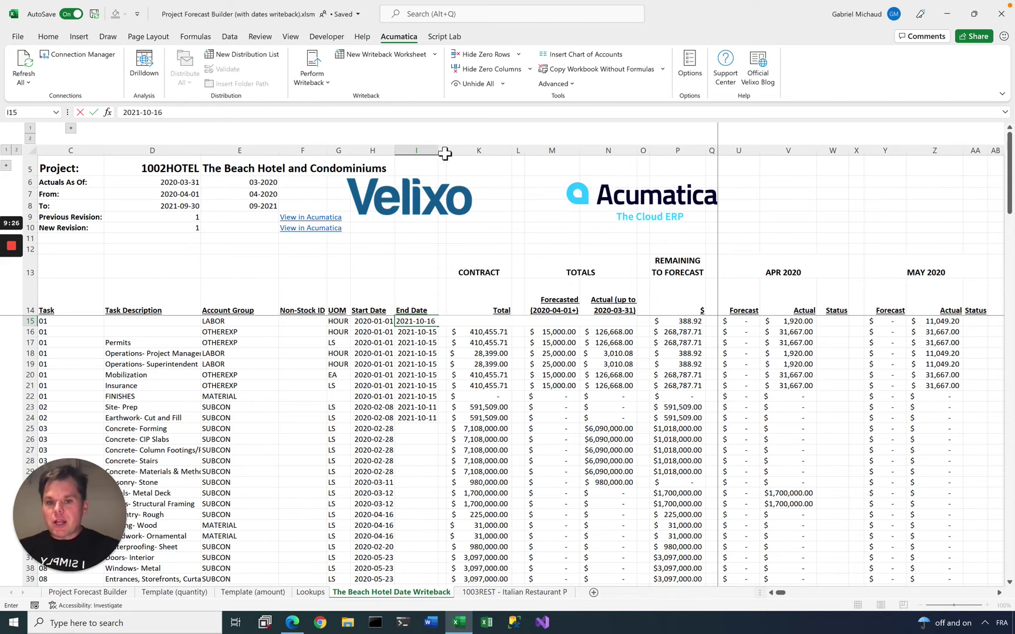
pyautogui.press('Return')
# Check column J's writeback result and the revision numbers, then return to the 1003REST sheet
pyautogui.moveTo(449, 153); pyautogui.dragTo(480, 152)
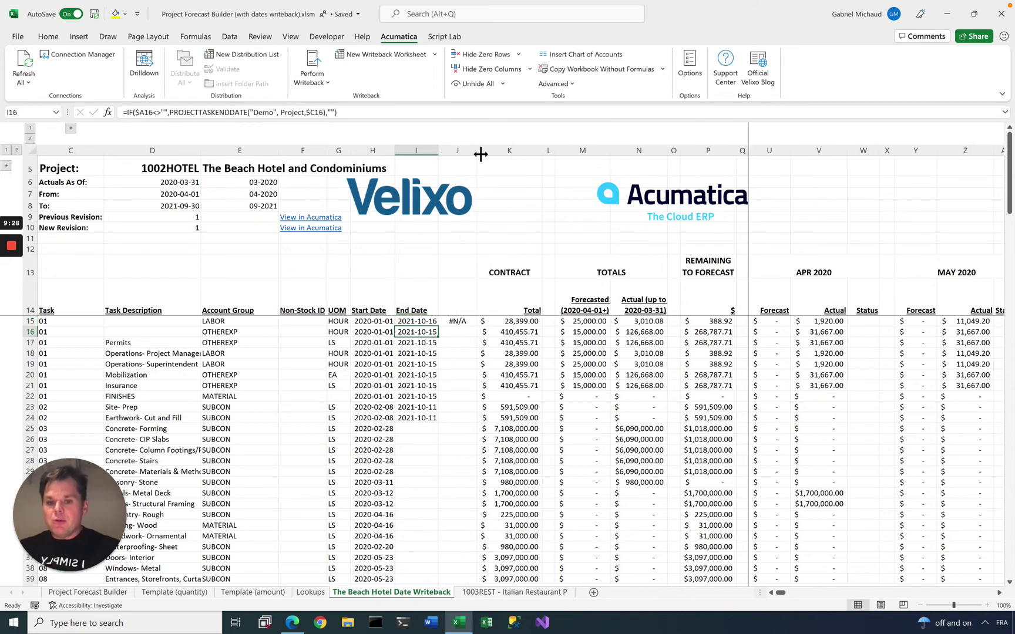
pyautogui.click(455, 322)
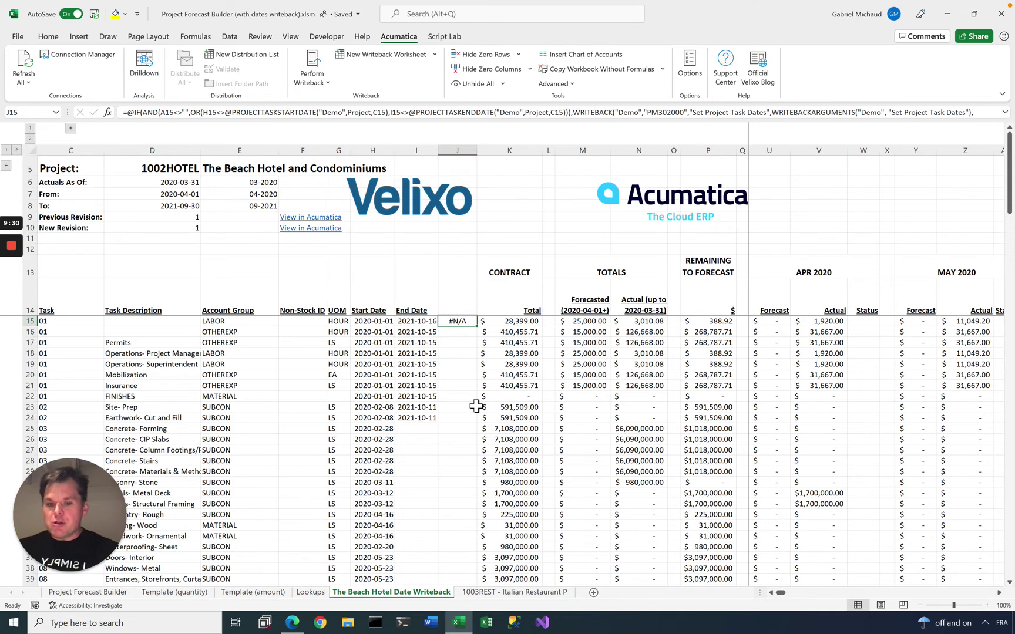
pyautogui.click(459, 286)
pyautogui.moveTo(477, 154); pyautogui.dragTo(444, 154)
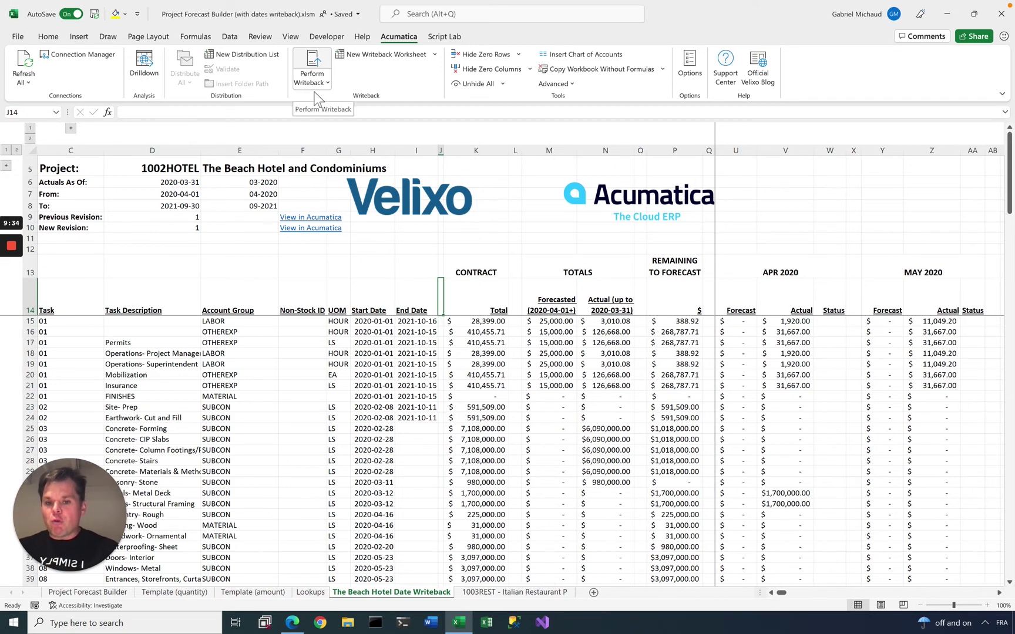
pyautogui.click(417, 323)
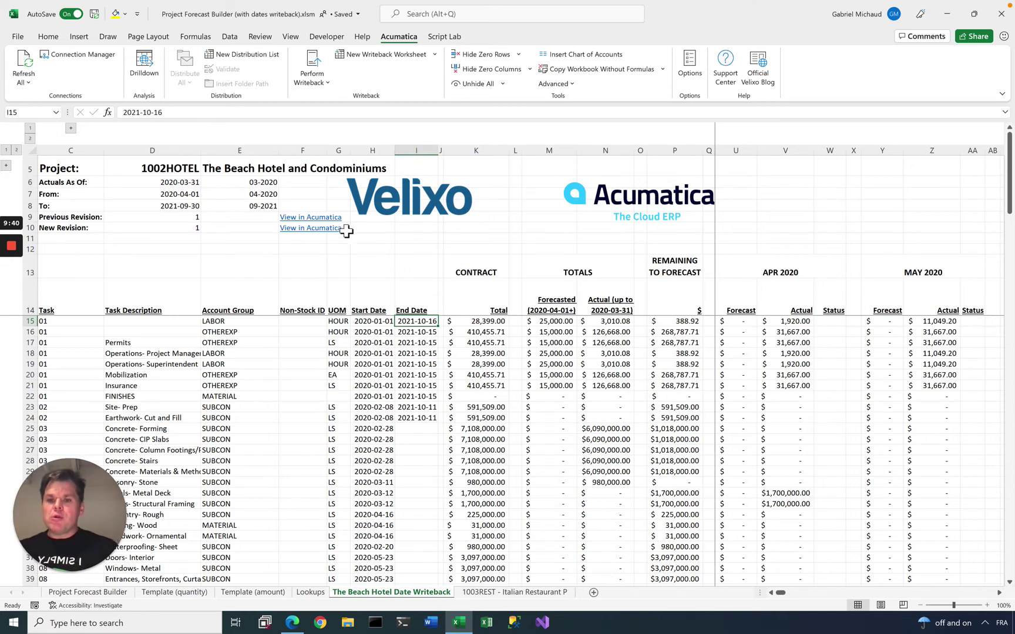
pyautogui.click(176, 218)
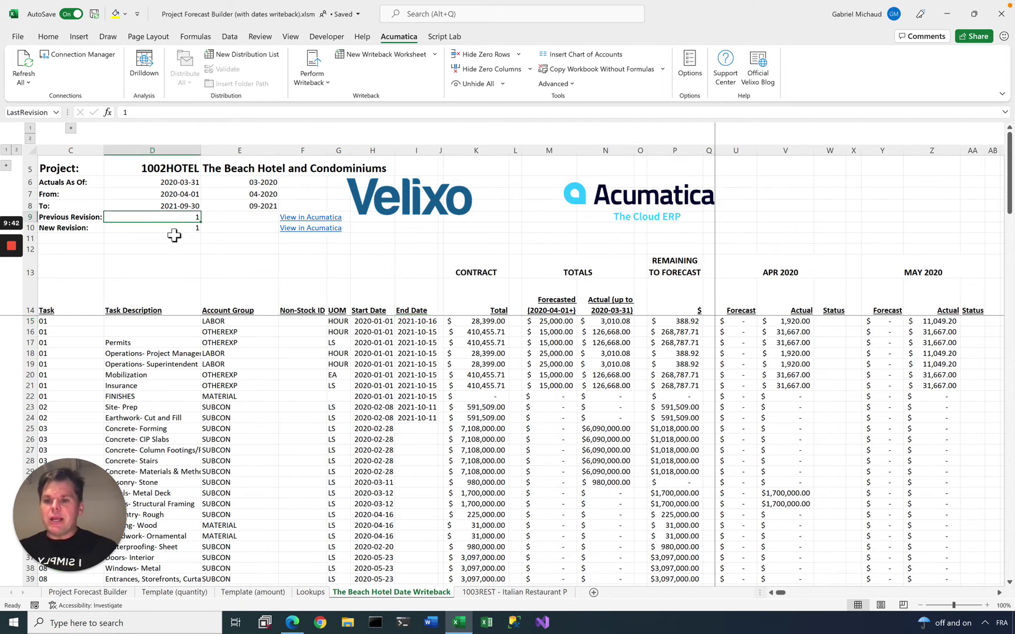
pyautogui.click(176, 229)
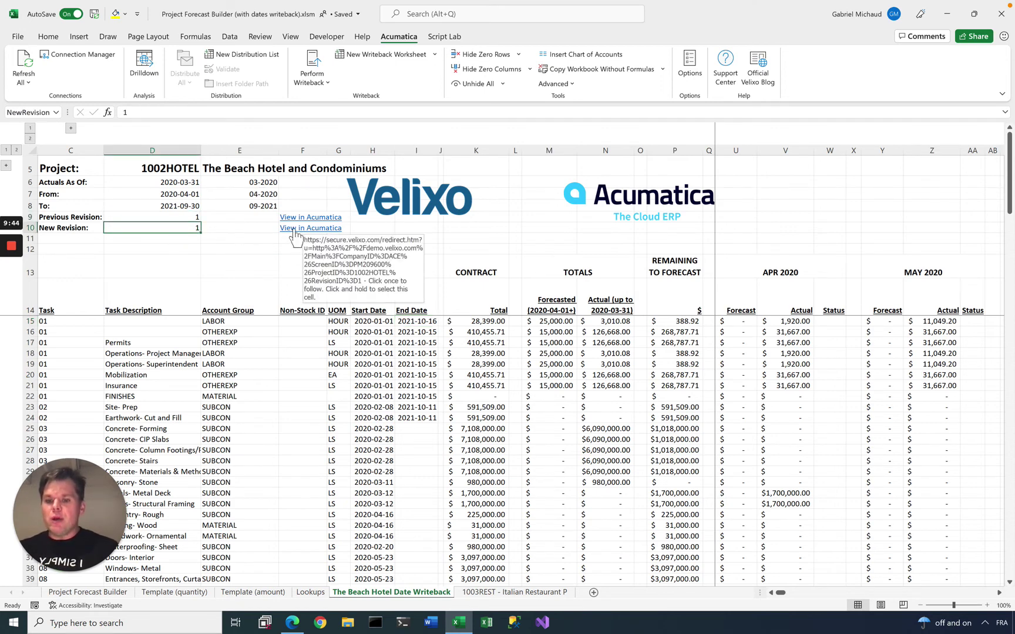
pyautogui.click(497, 593)
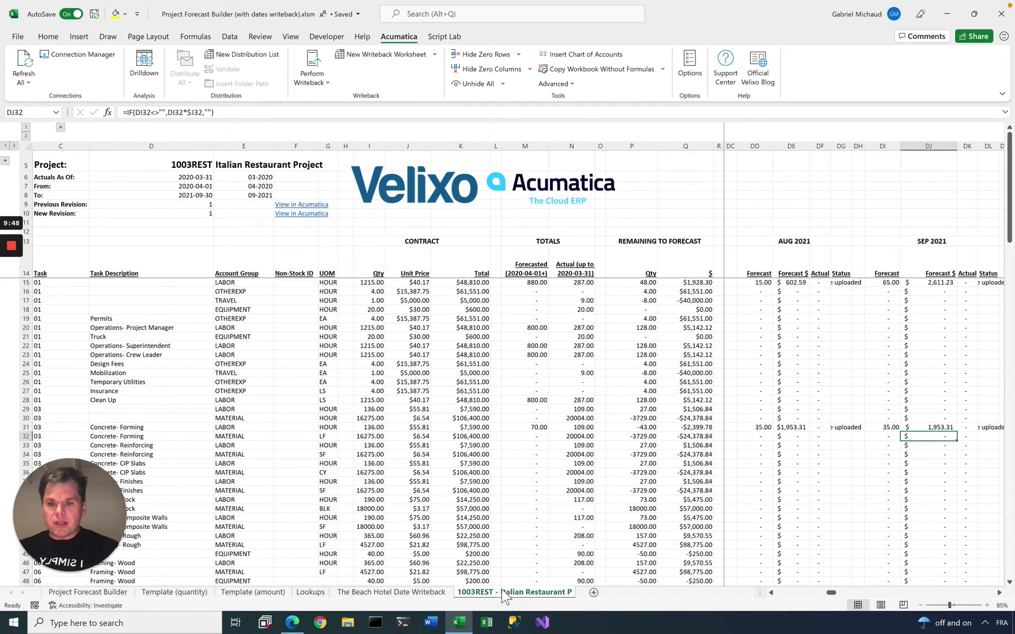
# View the new revision in Acumatica, checking 08-2021 and 09-2021 forecast hours, then return to Excel
pyautogui.click(300, 215)
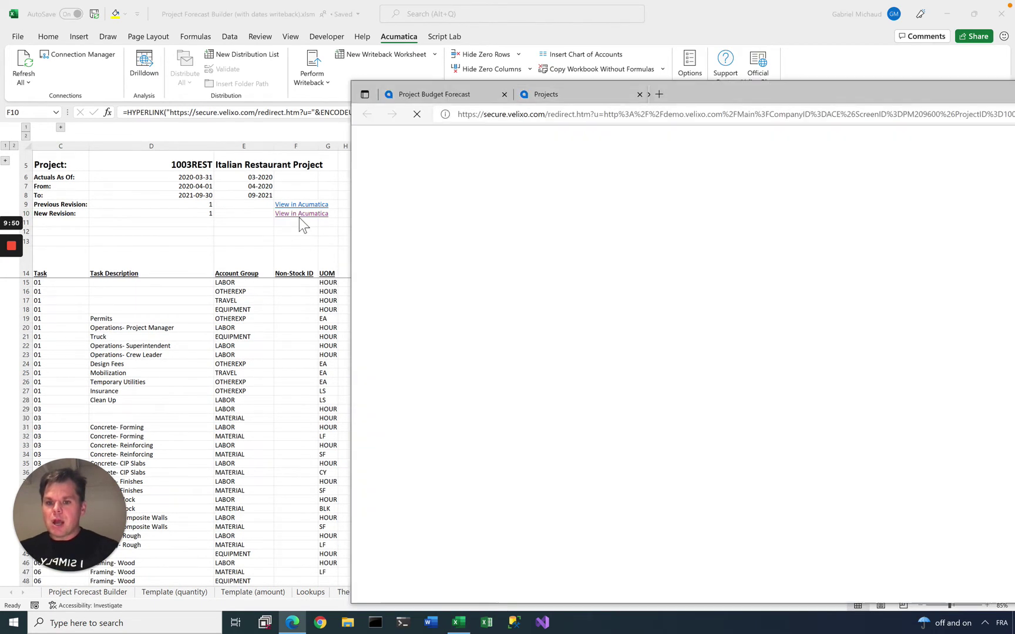
pyautogui.moveTo(829, 90); pyautogui.dragTo(610, 328)
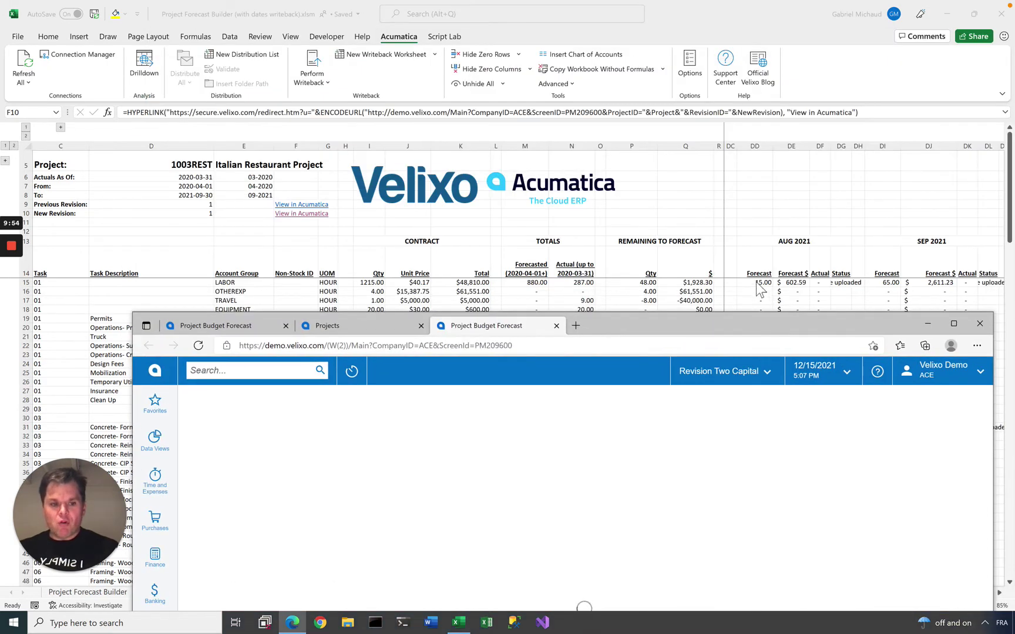
pyautogui.moveTo(729, 323); pyautogui.dragTo(692, 67)
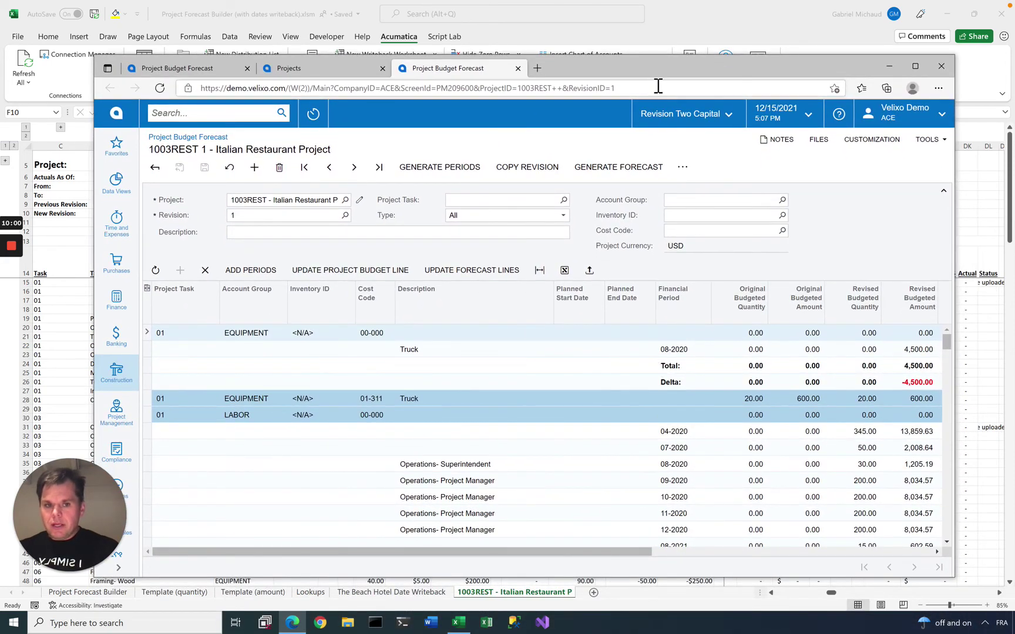
pyautogui.moveTo(654, 74); pyautogui.dragTo(685, 96)
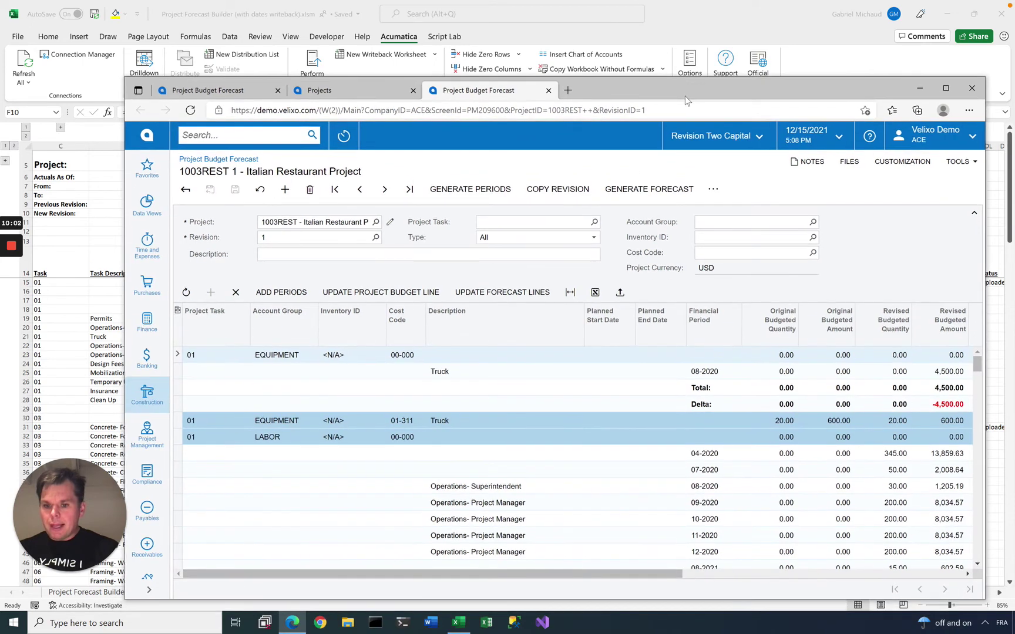
pyautogui.scroll(-3, 321, 444)
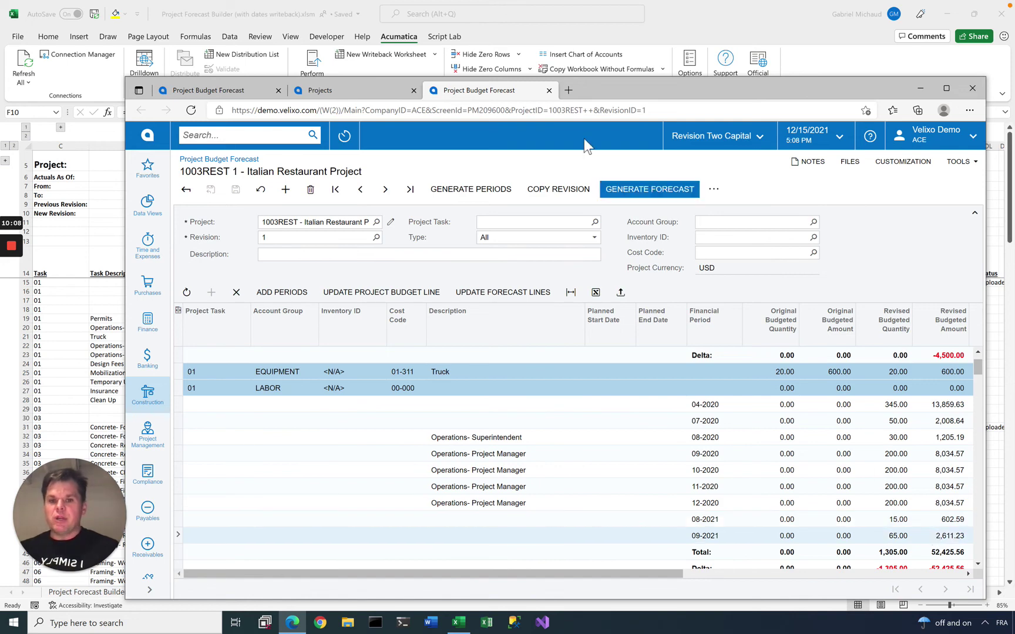
pyautogui.click(695, 26)
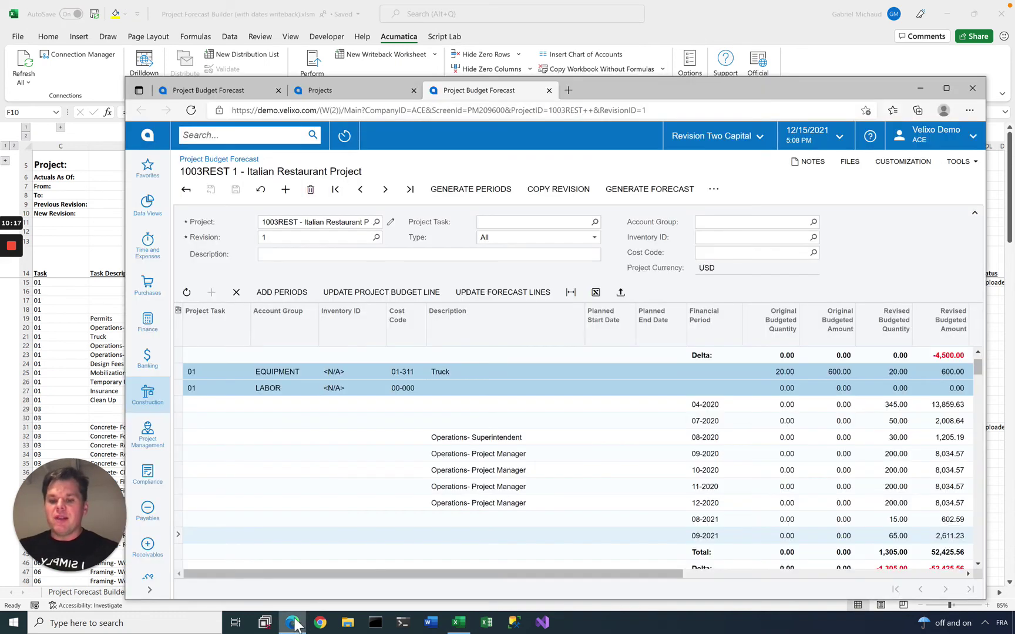
# Open help.velixo.com in a new tab of the maximized browser window
pyautogui.click(292, 622)
pyautogui.hotkey('ctrl', 't')
pyautogui.write('help.velixo.com')
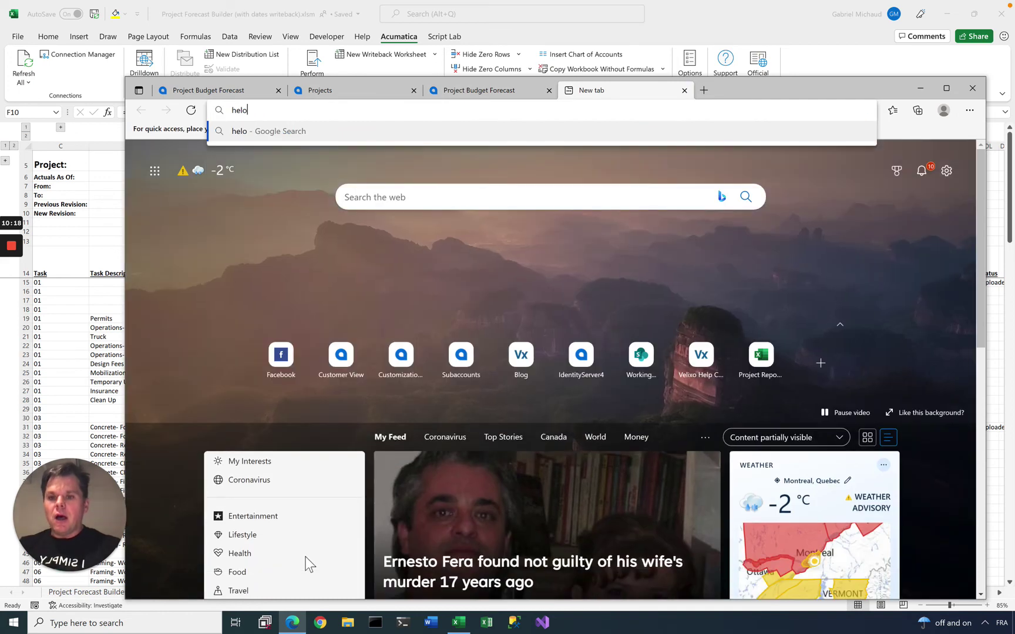
pyautogui.press('Return')
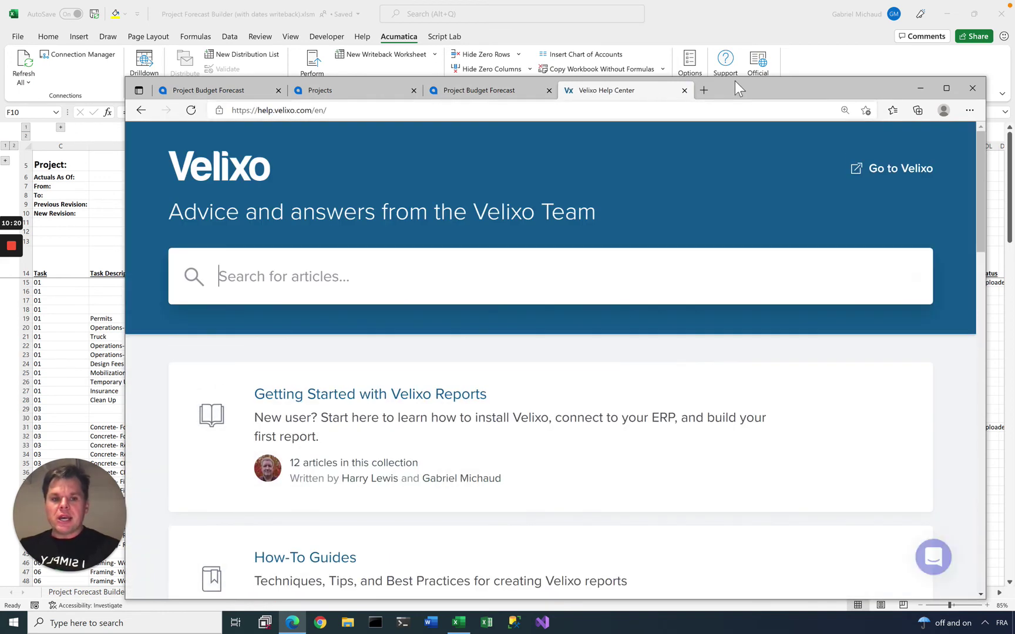
pyautogui.doubleClick(734, 82)
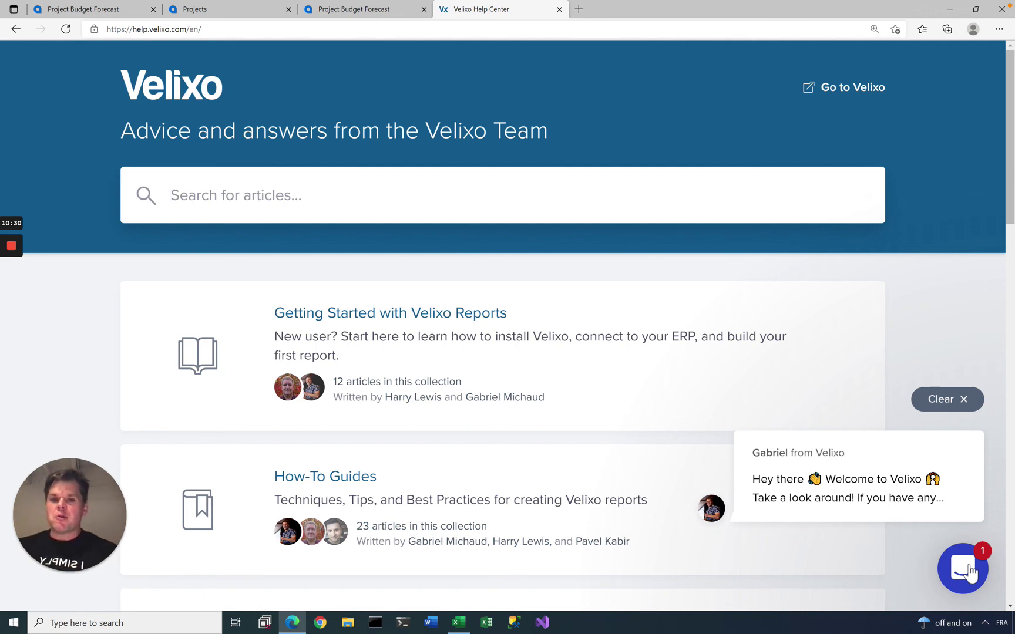
pyautogui.moveTo(15, 249)
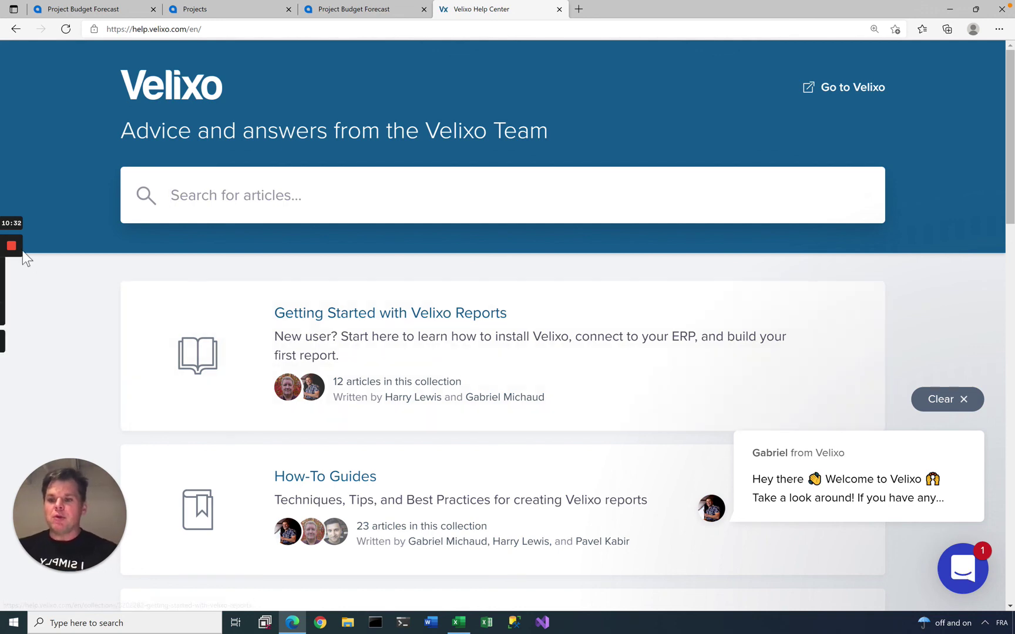